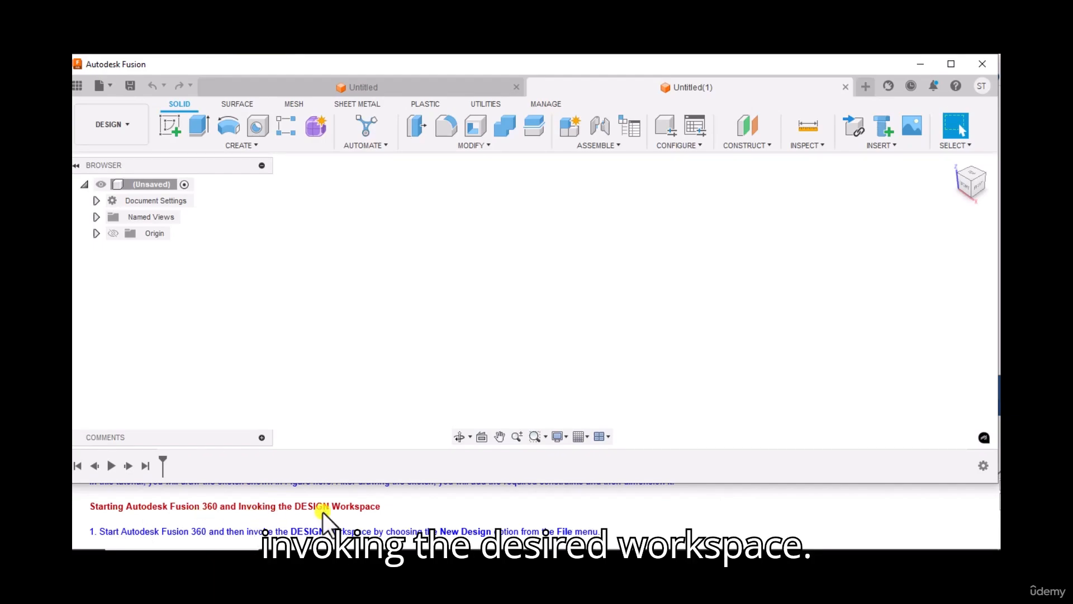
Create a new design.
scroll(235, 525, down, 1)
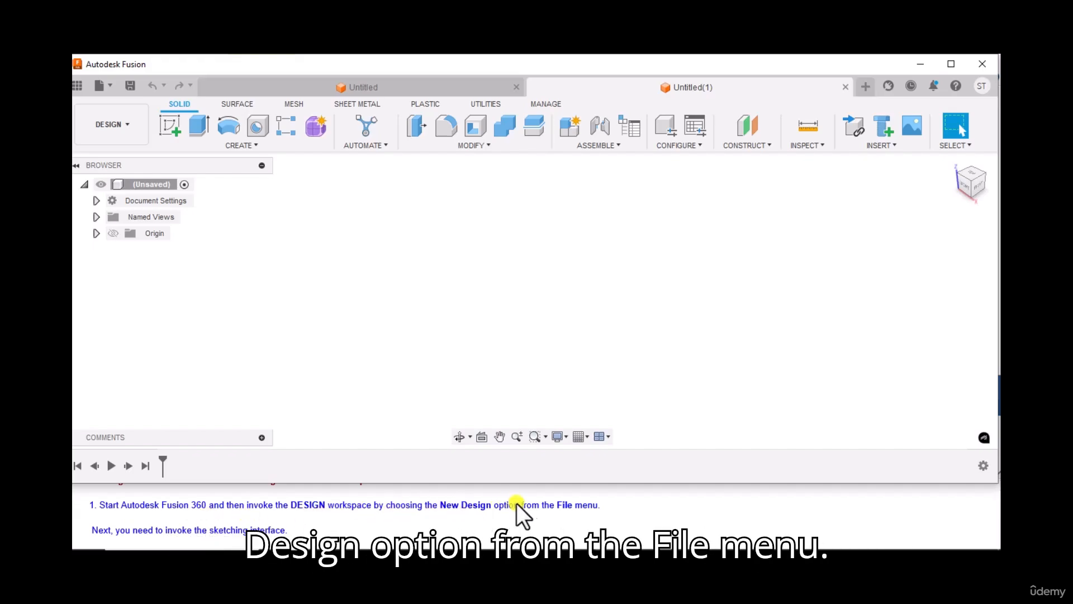
click(112, 89)
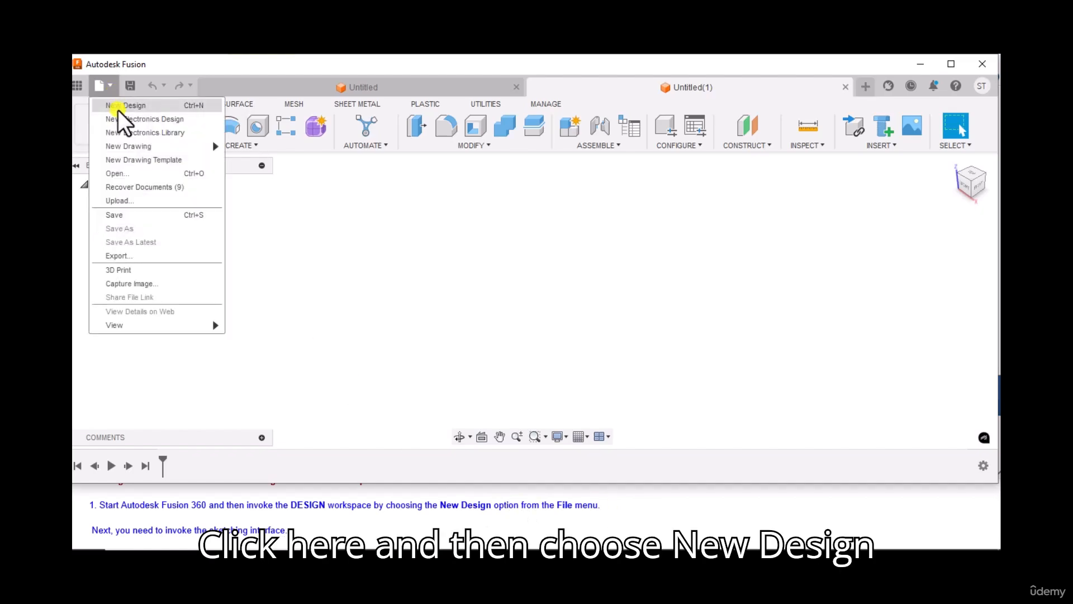
click(123, 107)
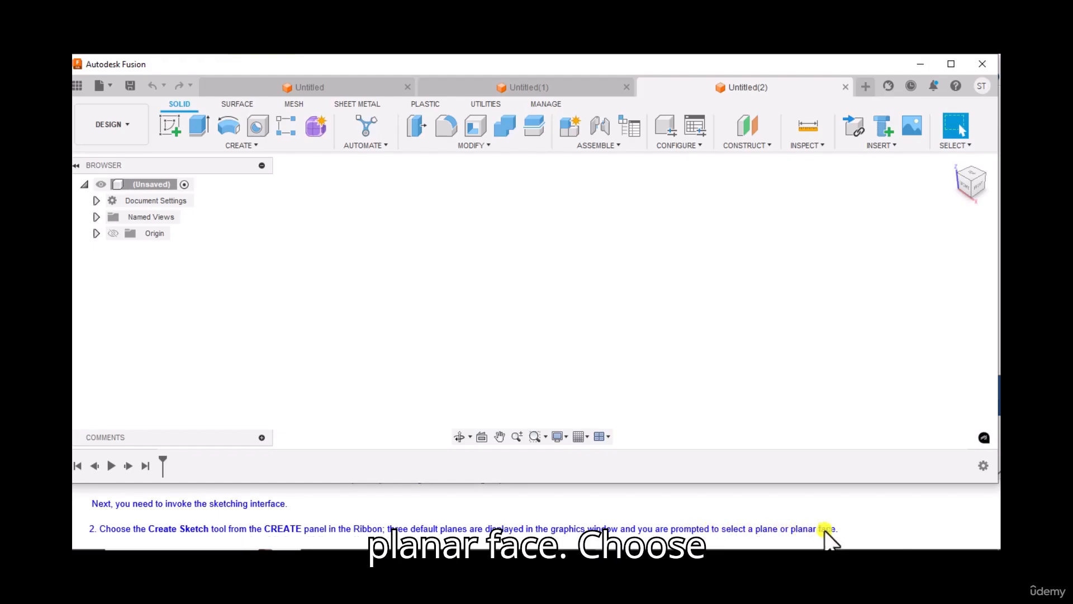
Start a new sketch on the YZ plane, picked from the expanded Origin node.
click(172, 127)
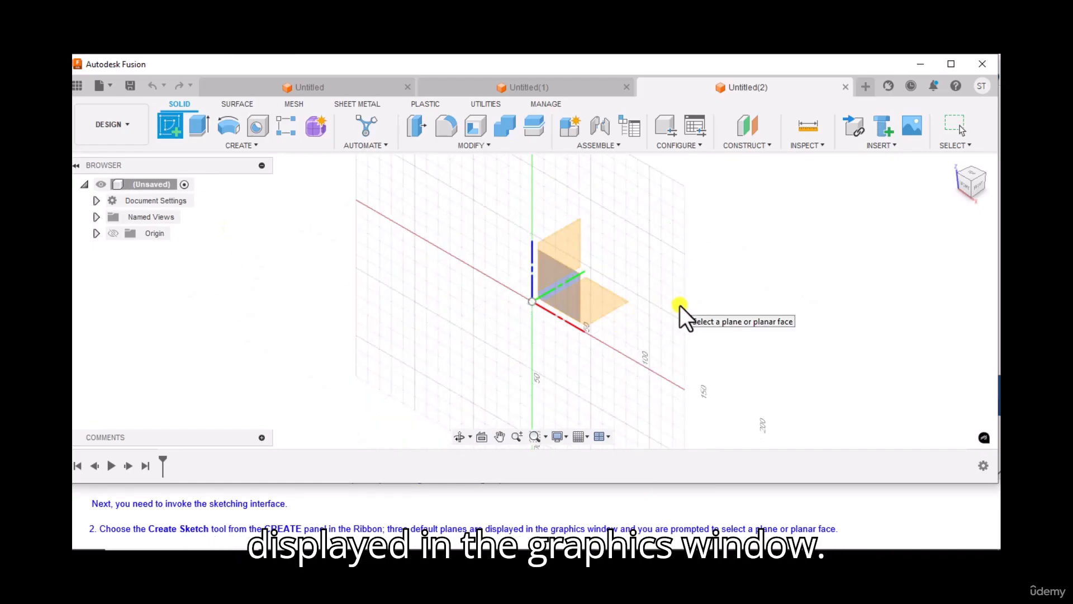
scroll(296, 508, down, 1)
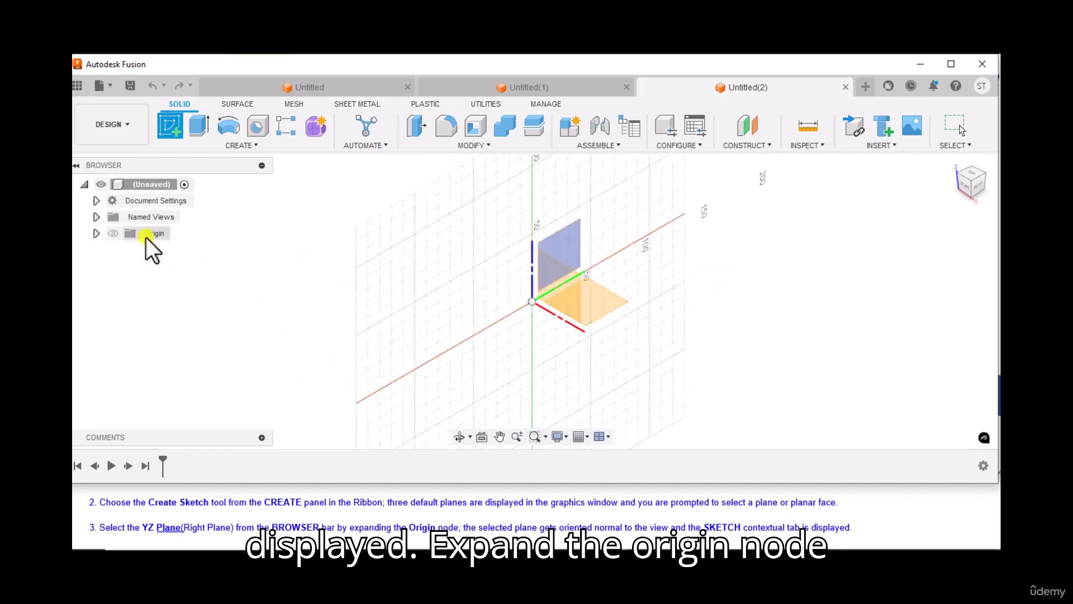
click(97, 233)
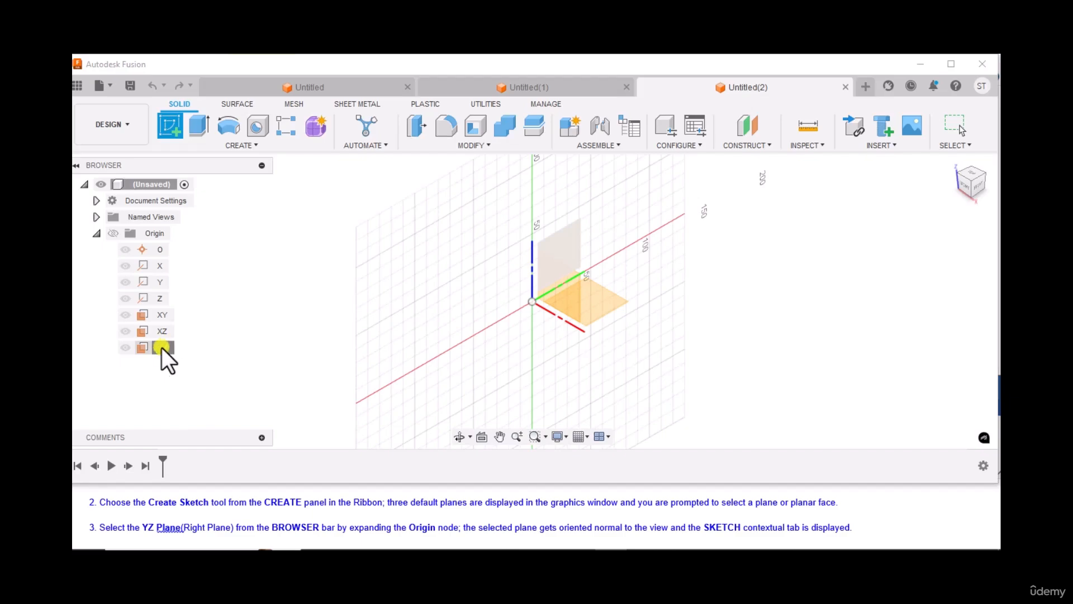
click(163, 347)
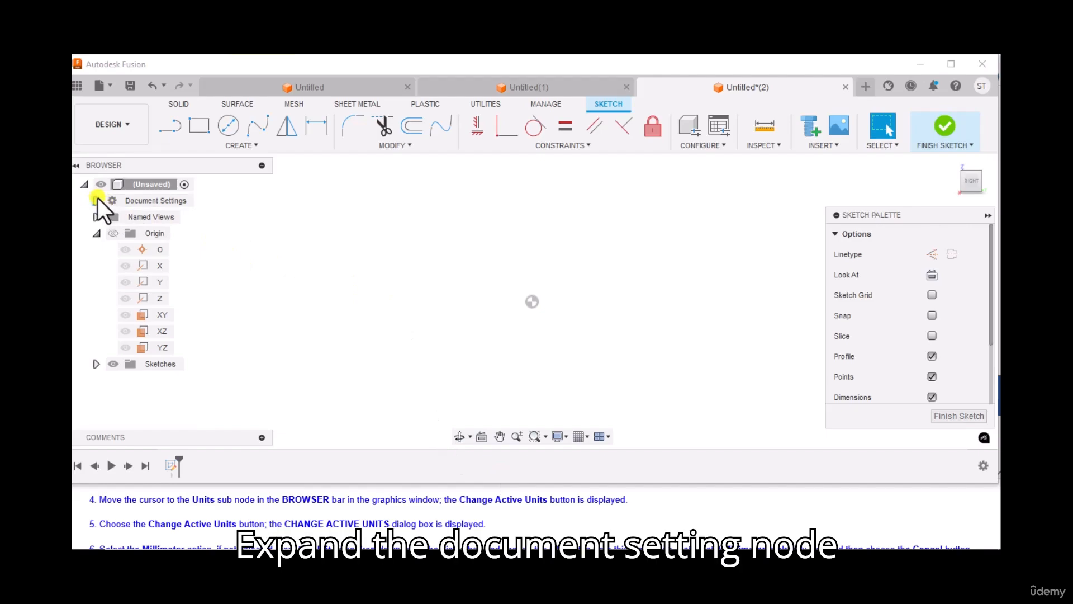
Check that the document's active unit type is Millimeter, then cancel the units dialog.
click(97, 199)
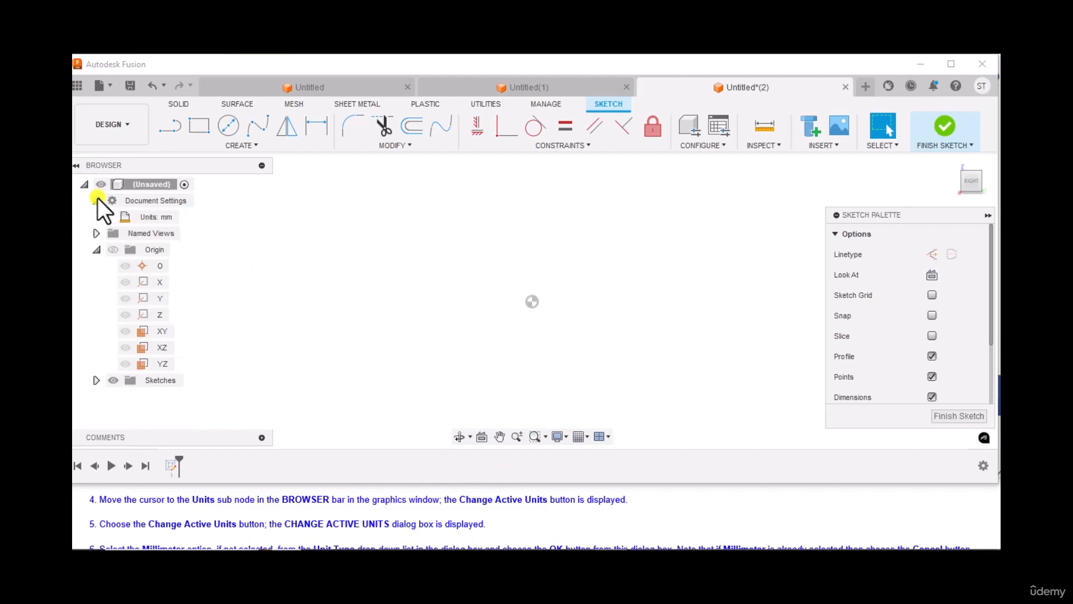
mouse_move(168, 218)
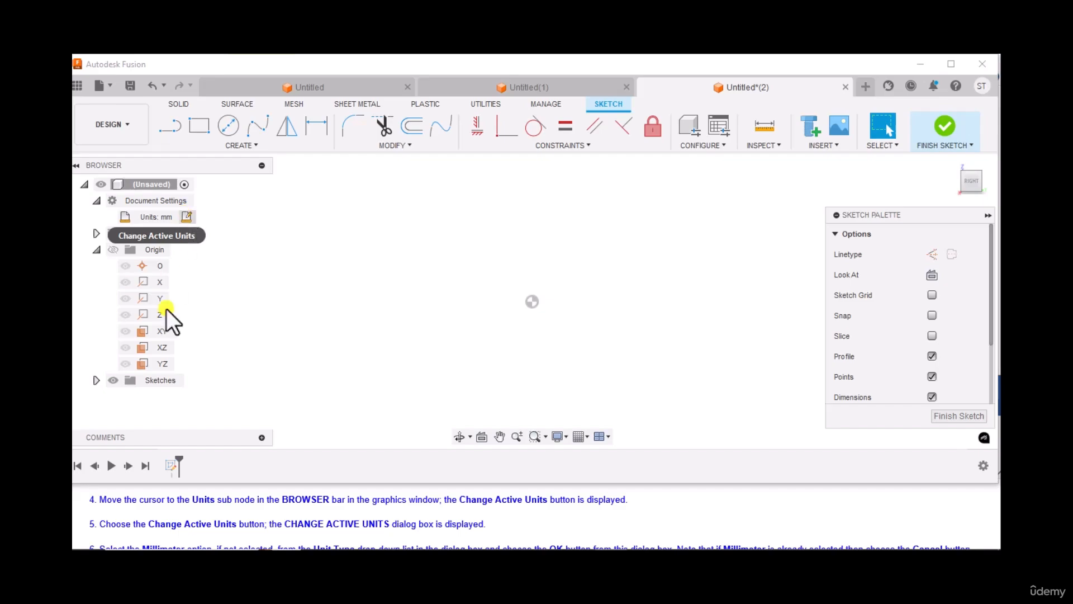
scroll(172, 512, down, 1)
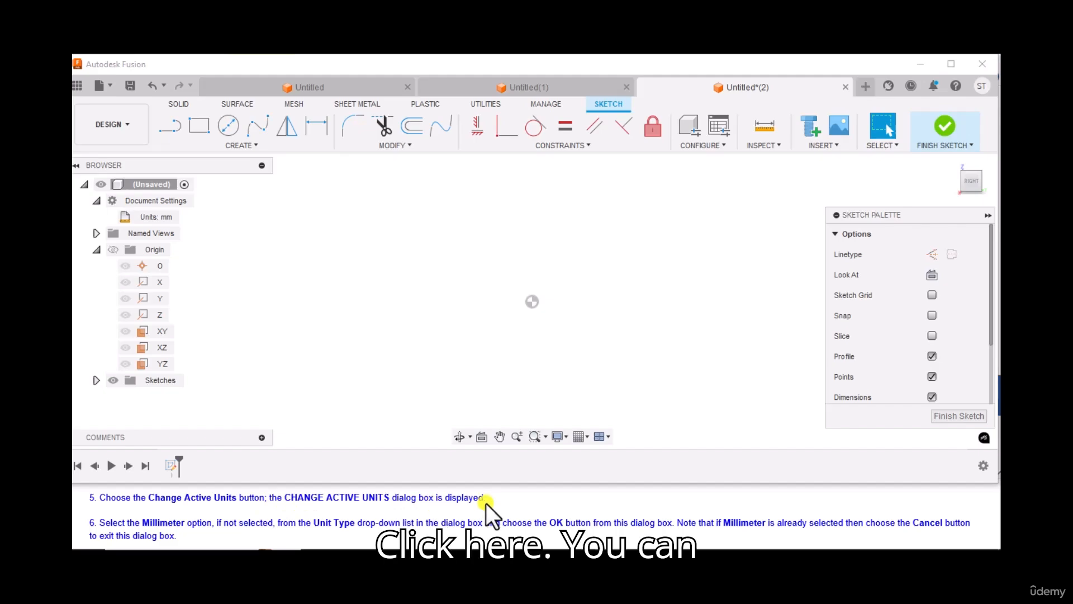
click(184, 214)
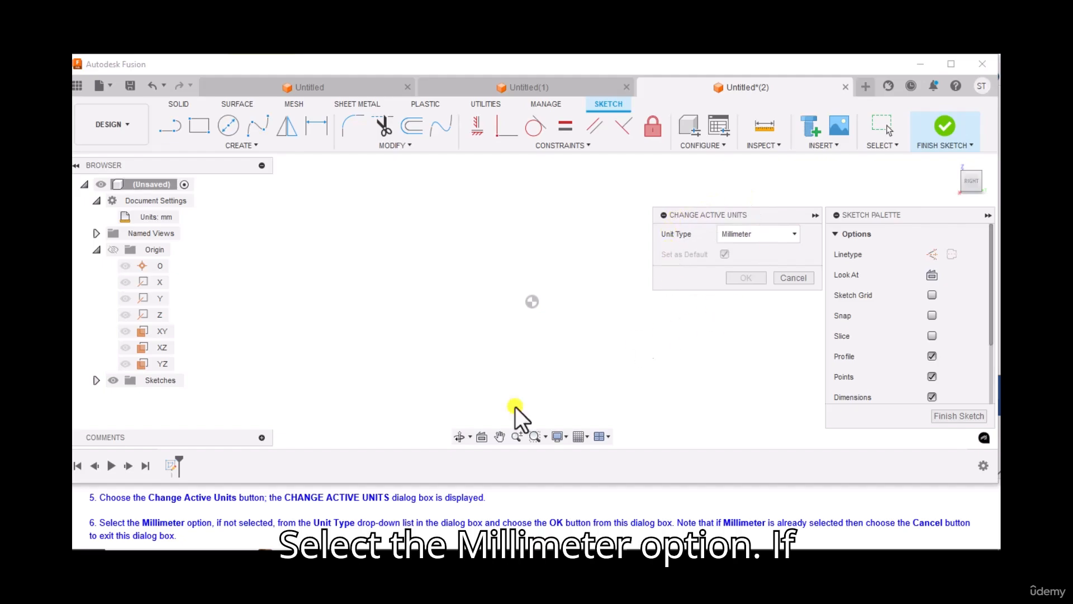
scroll(179, 537, down, 1)
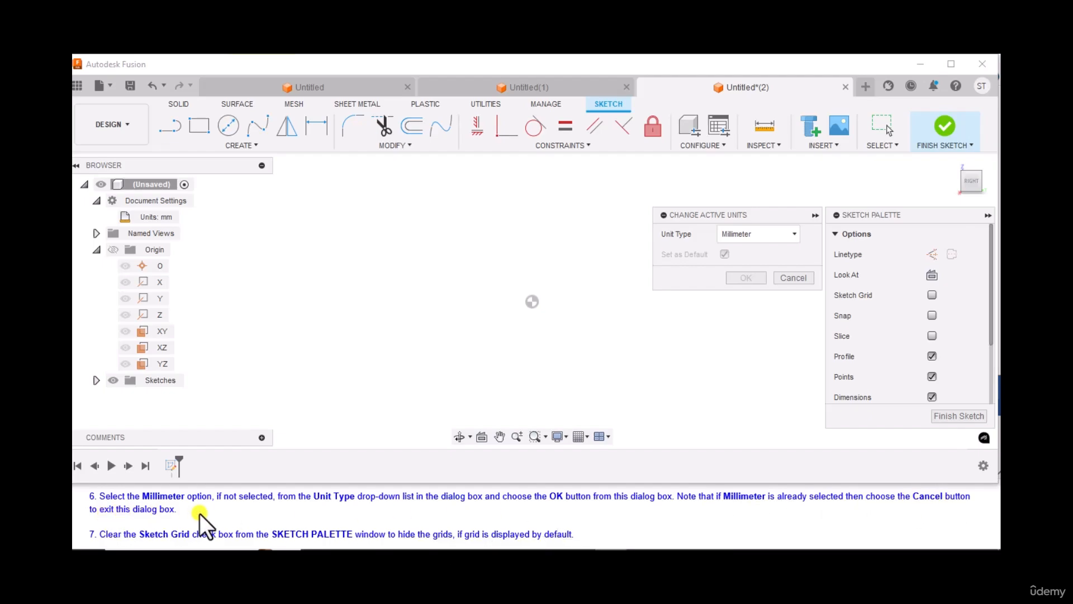
click(743, 237)
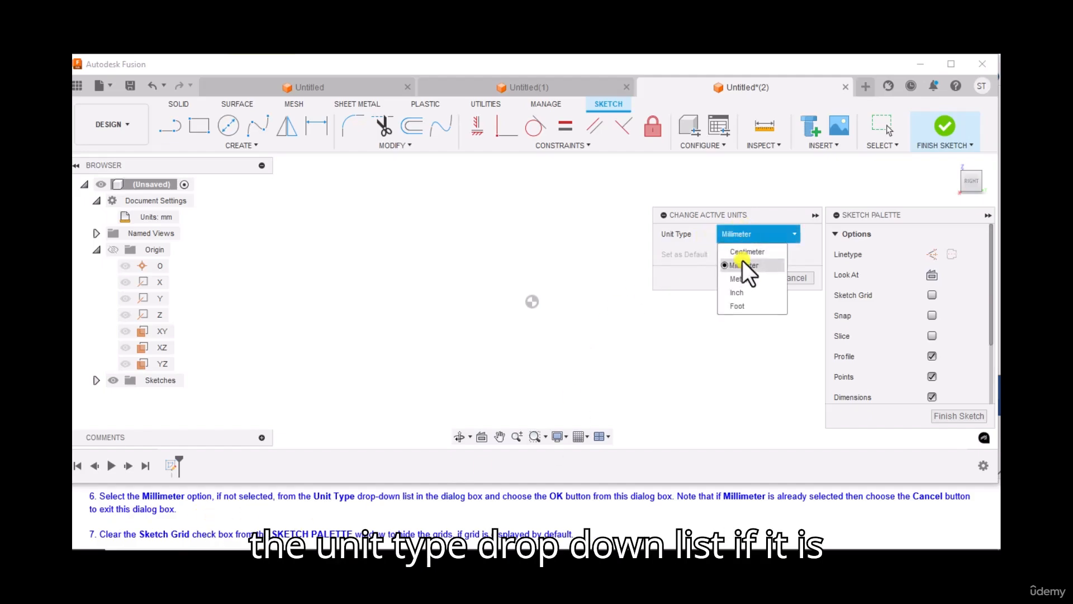
click(741, 264)
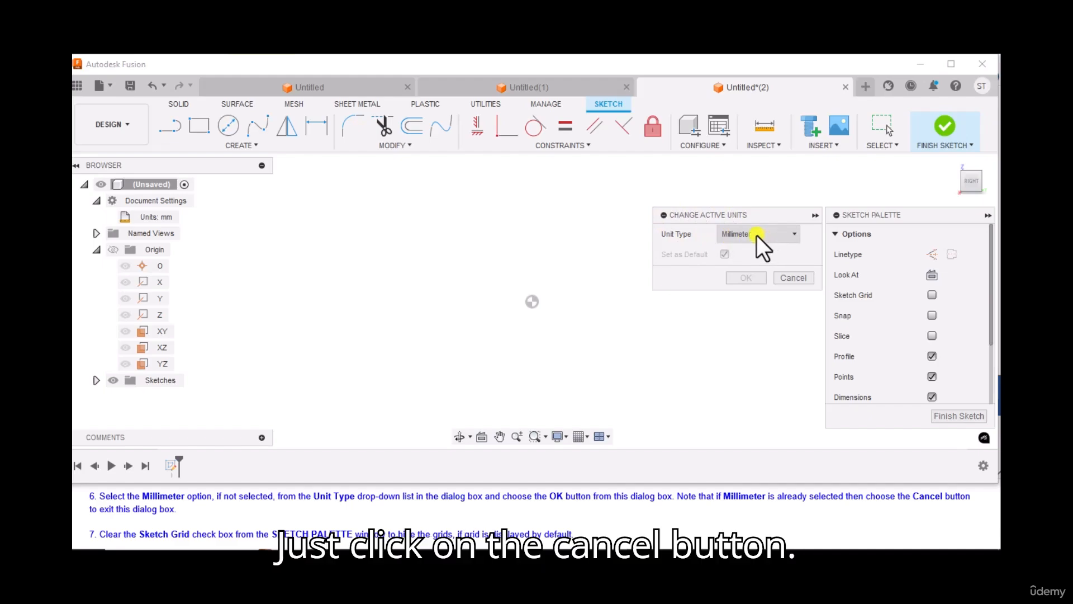
click(790, 278)
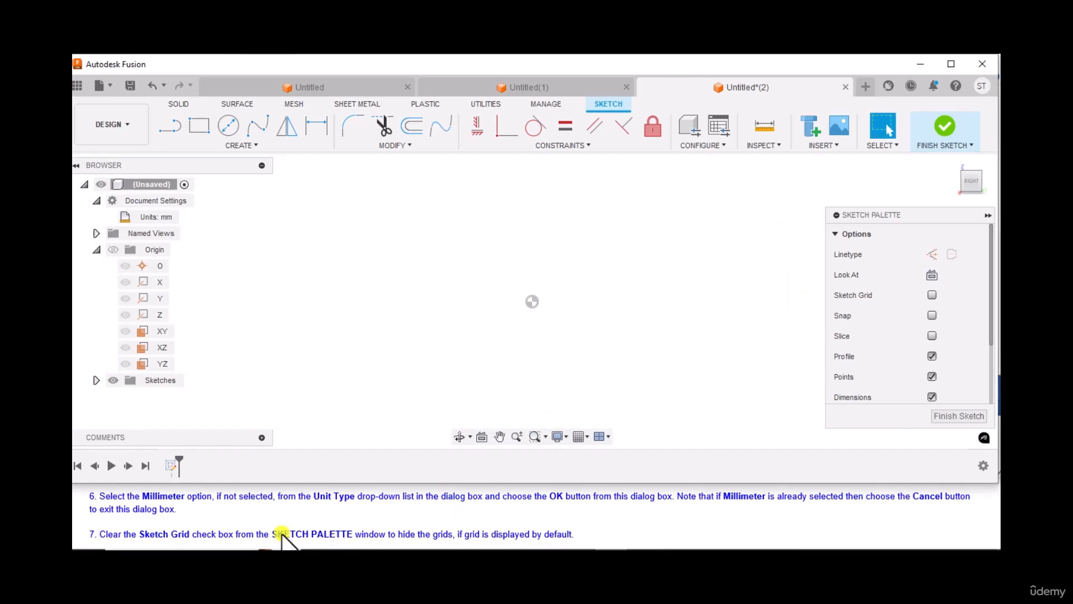
Draw a vertical line about 500 mm long upward from the origin with the Line tool.
scroll(261, 525, down, 1)
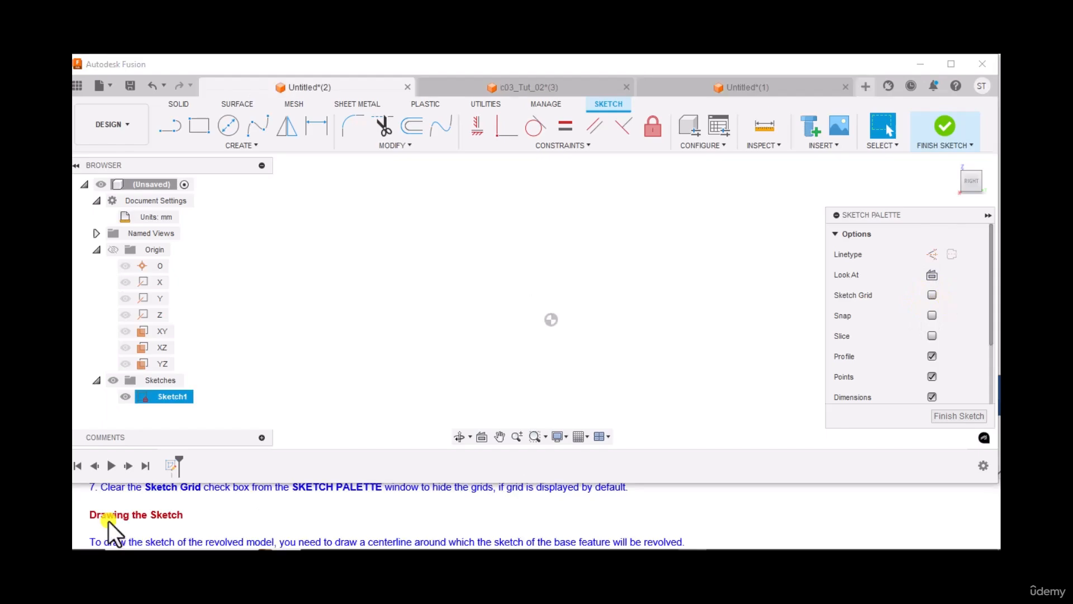
scroll(176, 527, down, 1)
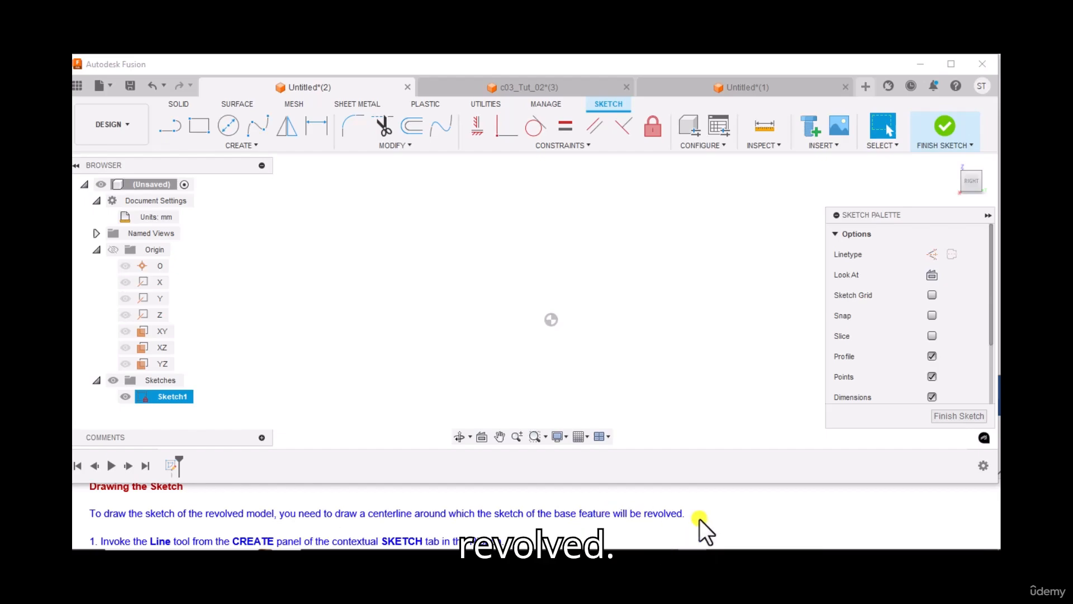
scroll(398, 525, down, 1)
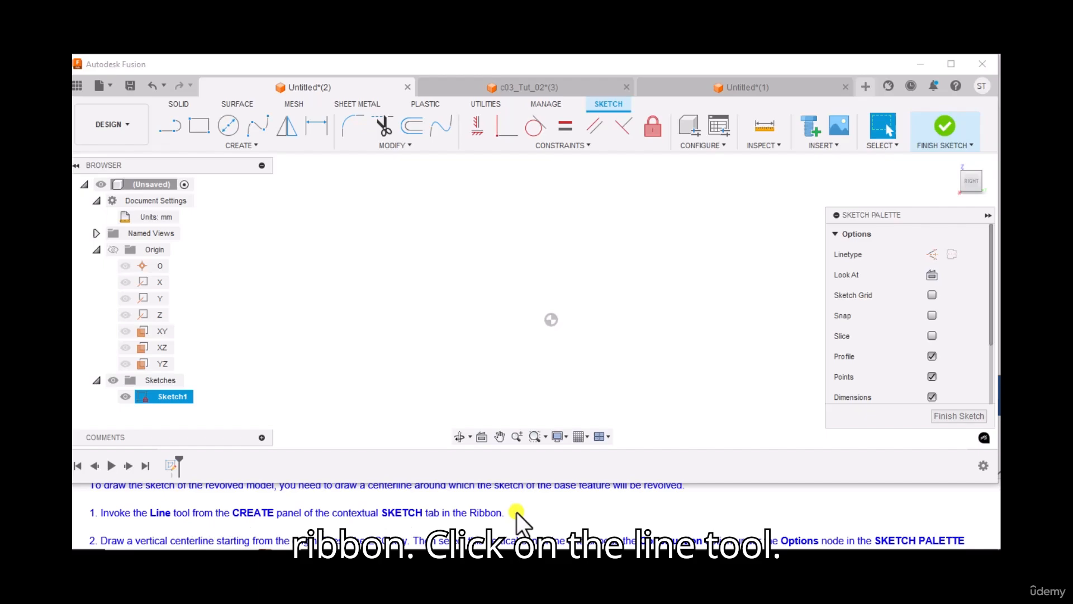
click(170, 132)
scroll(298, 529, down, 1)
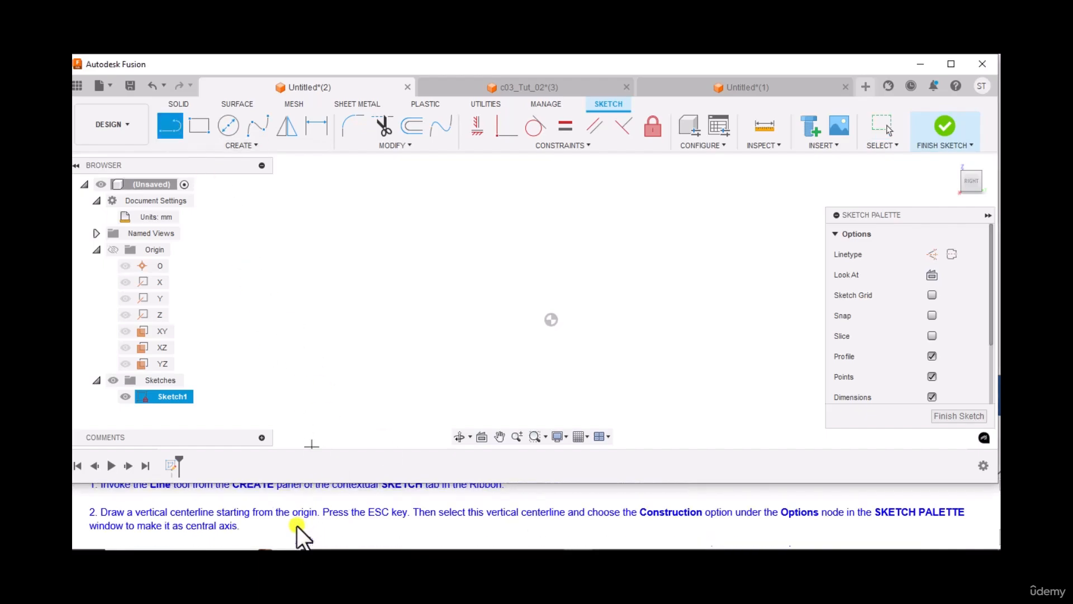
click(550, 317)
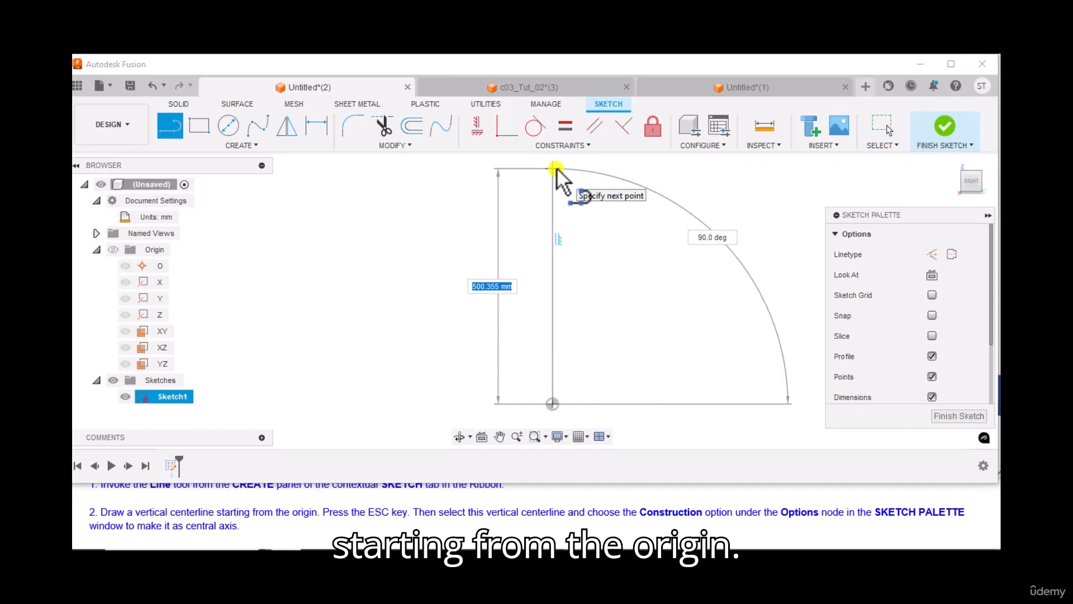
click(556, 168)
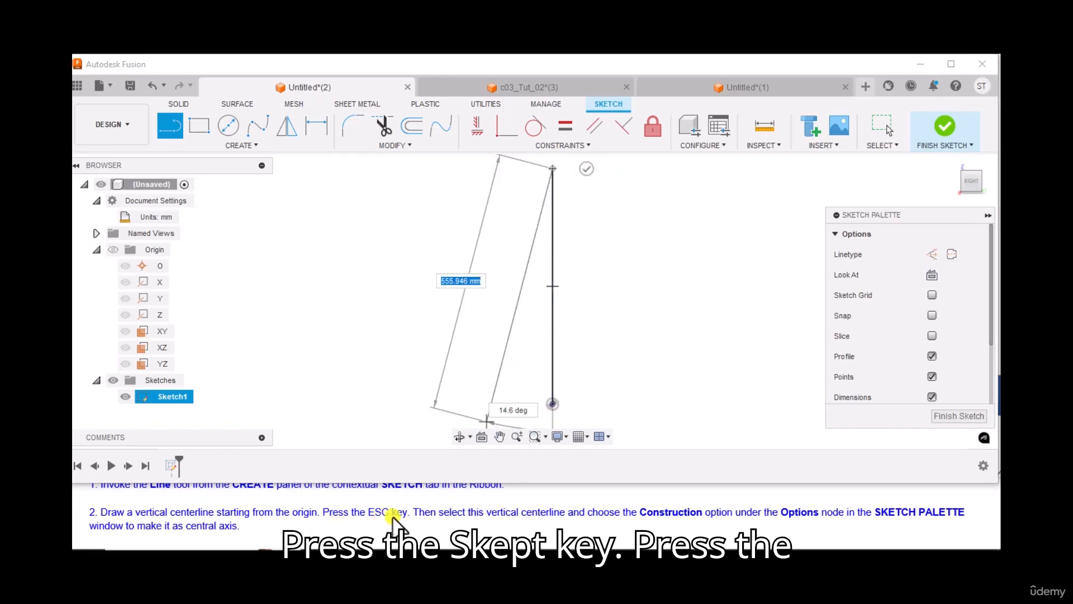
key(Escape)
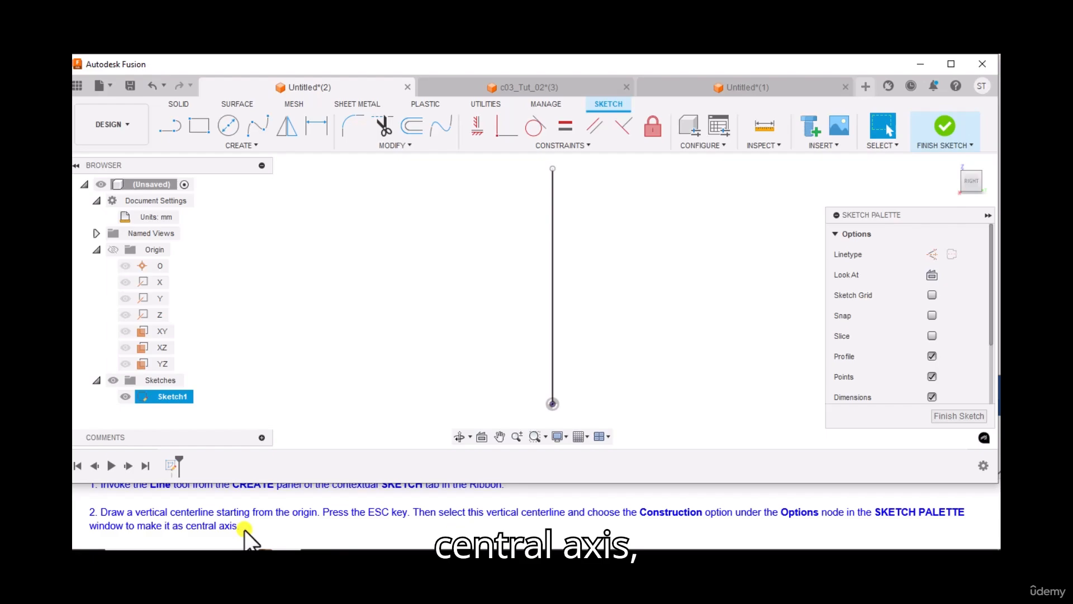
Convert the vertical line into a construction centerline.
click(552, 293)
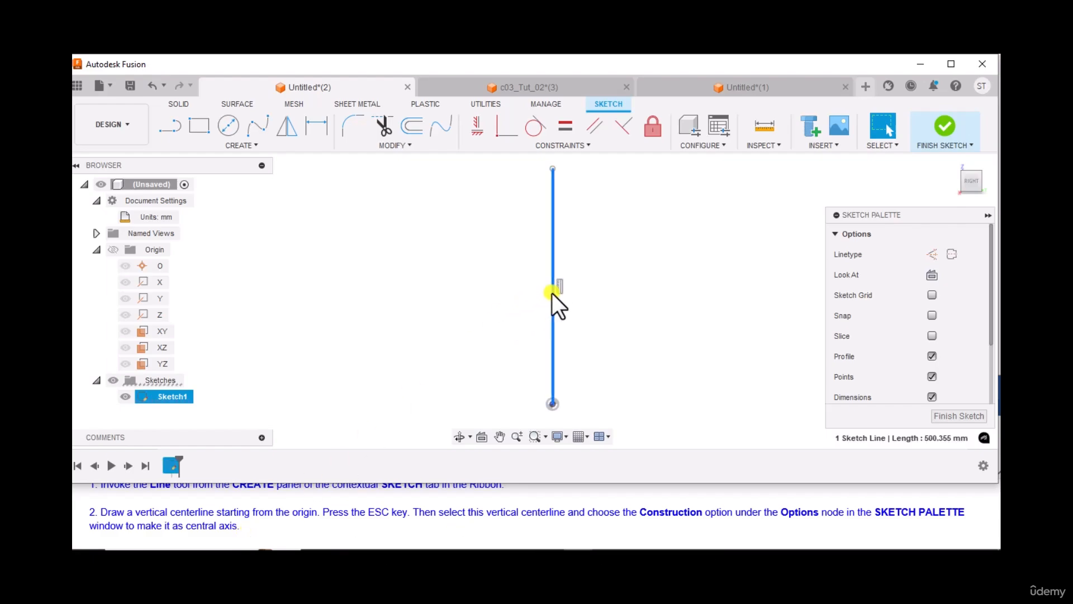
click(932, 253)
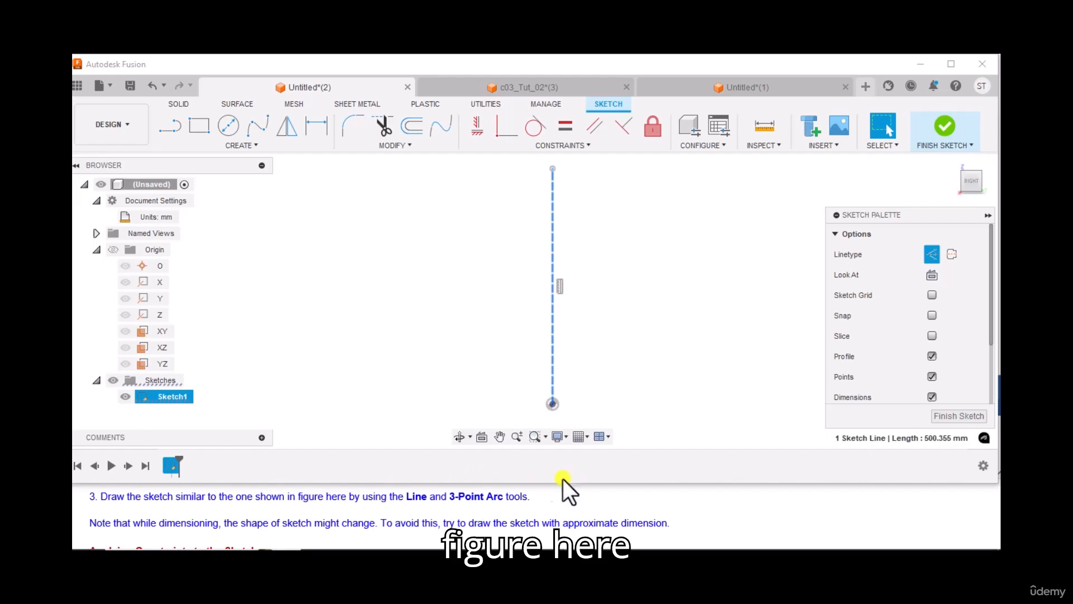
Consult the reference figure and start the profile with a short vertical line to the right of the centerline.
click(606, 558)
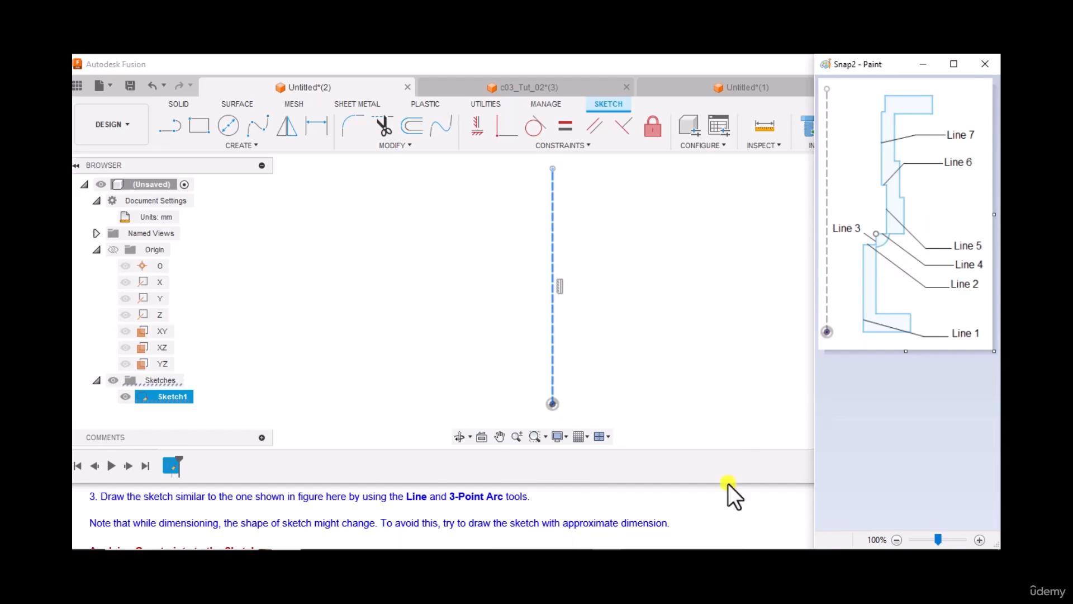
key(alt+Tab)
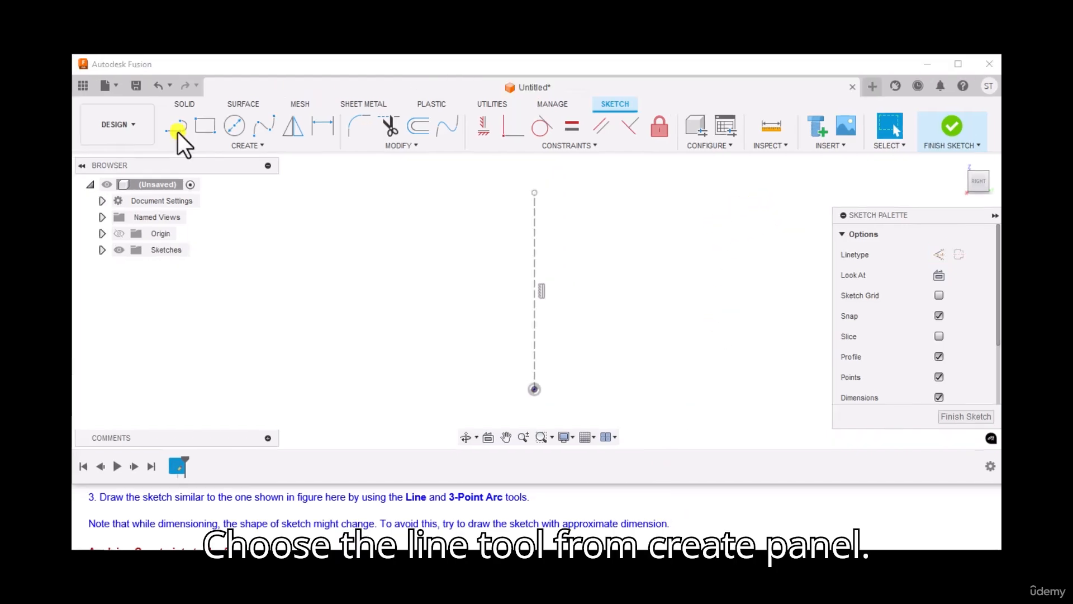
click(177, 128)
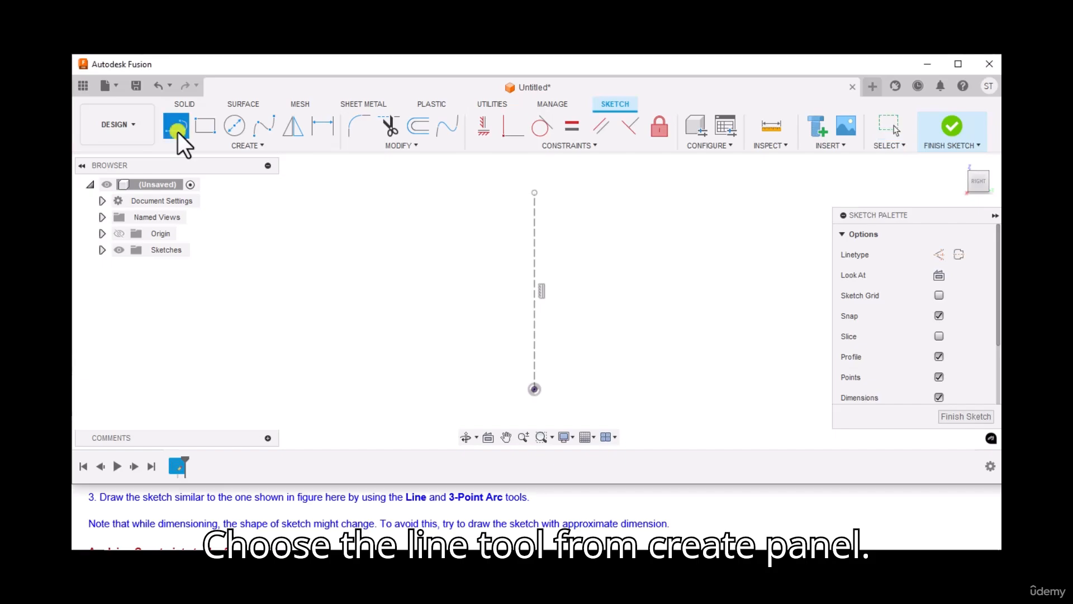
click(568, 383)
click(566, 327)
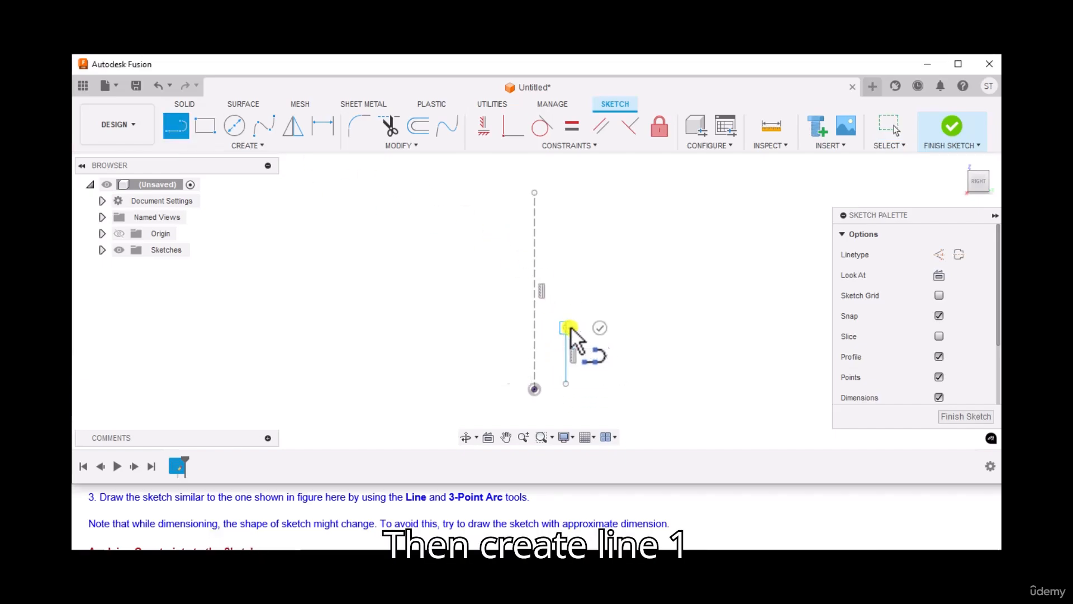
Consult the reference figure and continue the profile upward with stepped lines 2 through 7.
key(alt+Tab)
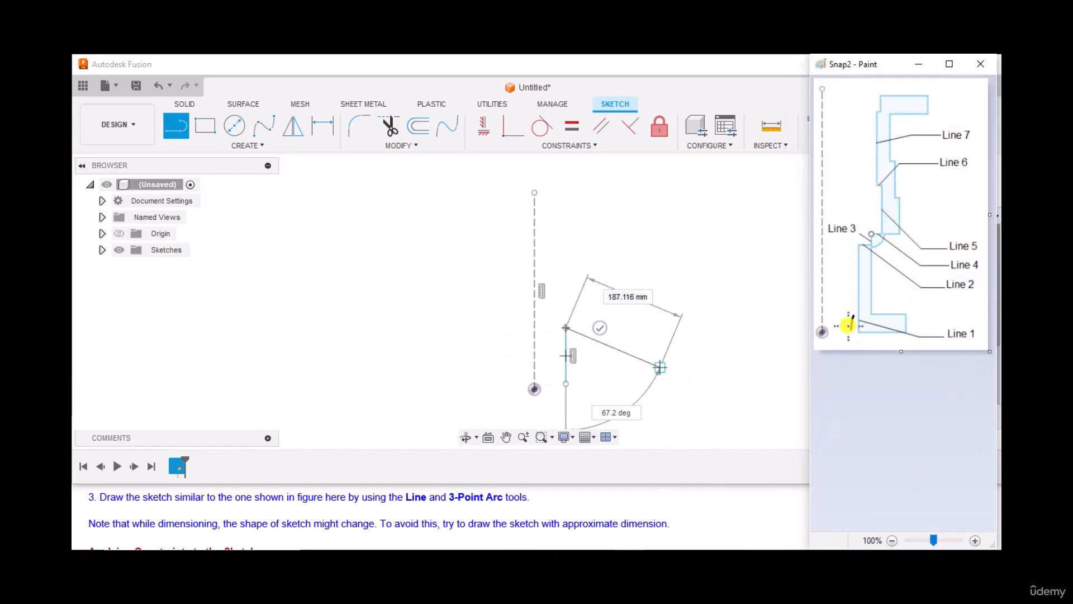
key(alt+Tab)
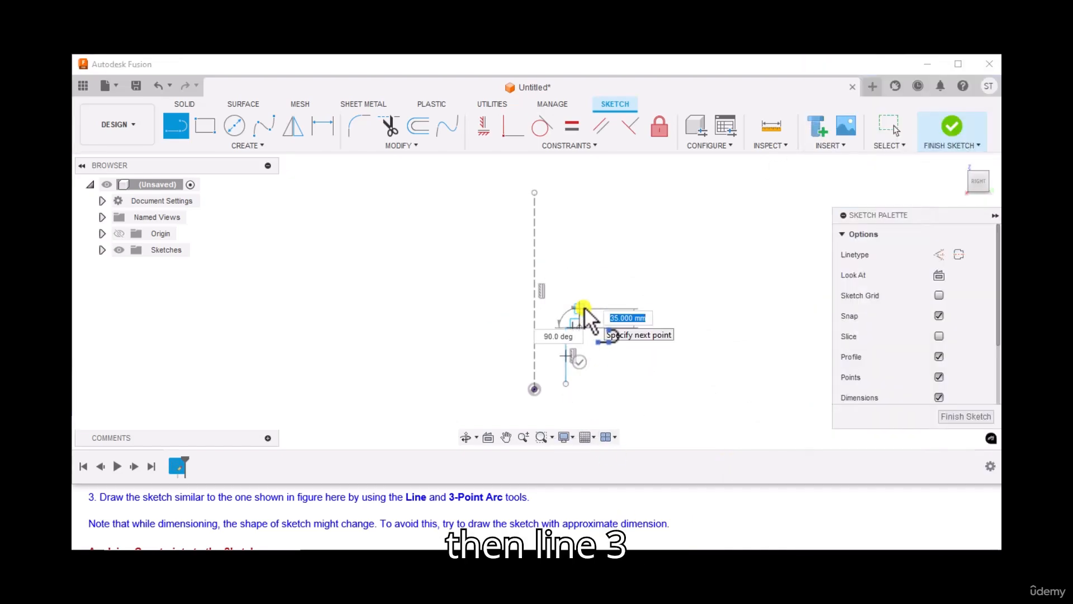
click(584, 306)
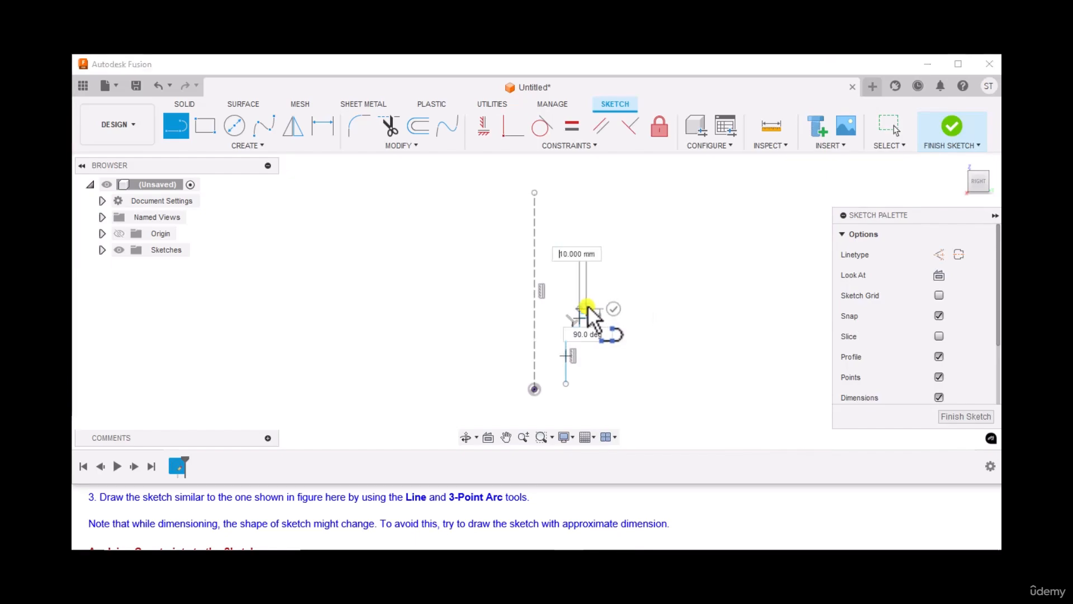
click(596, 307)
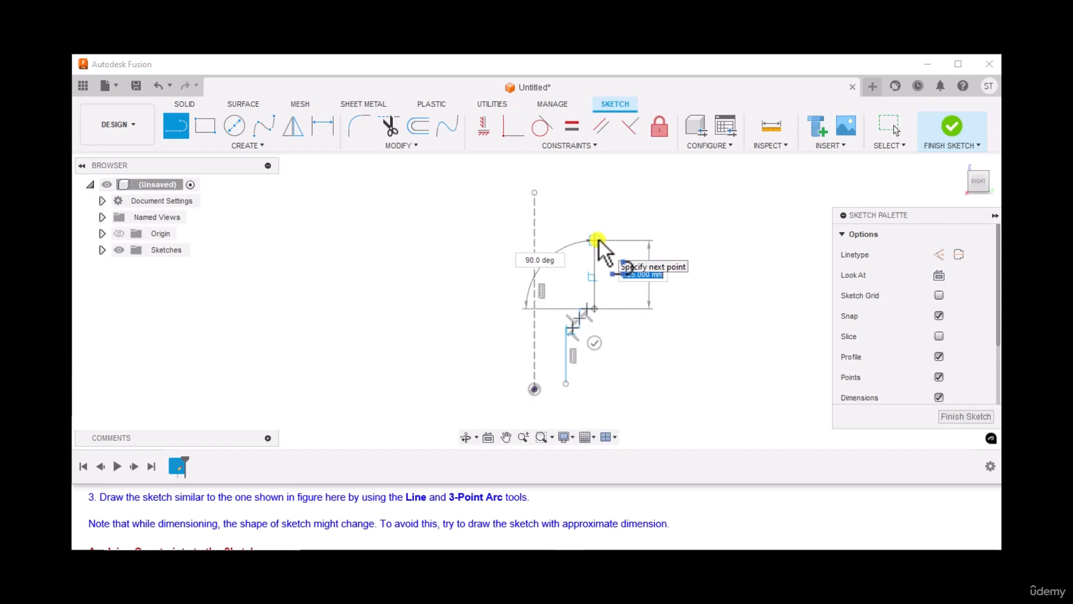
click(598, 238)
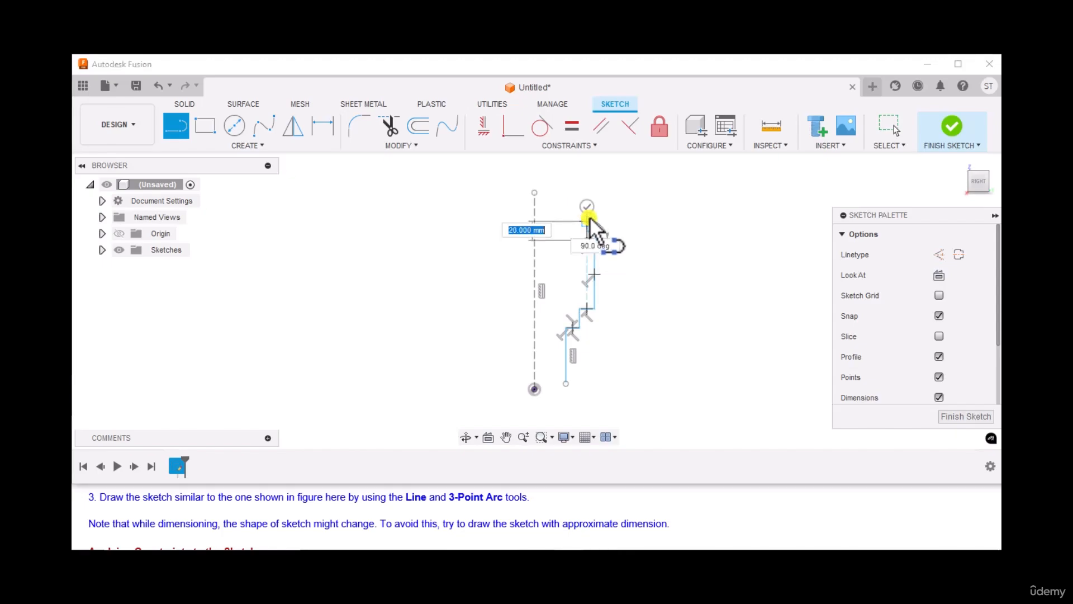
click(587, 185)
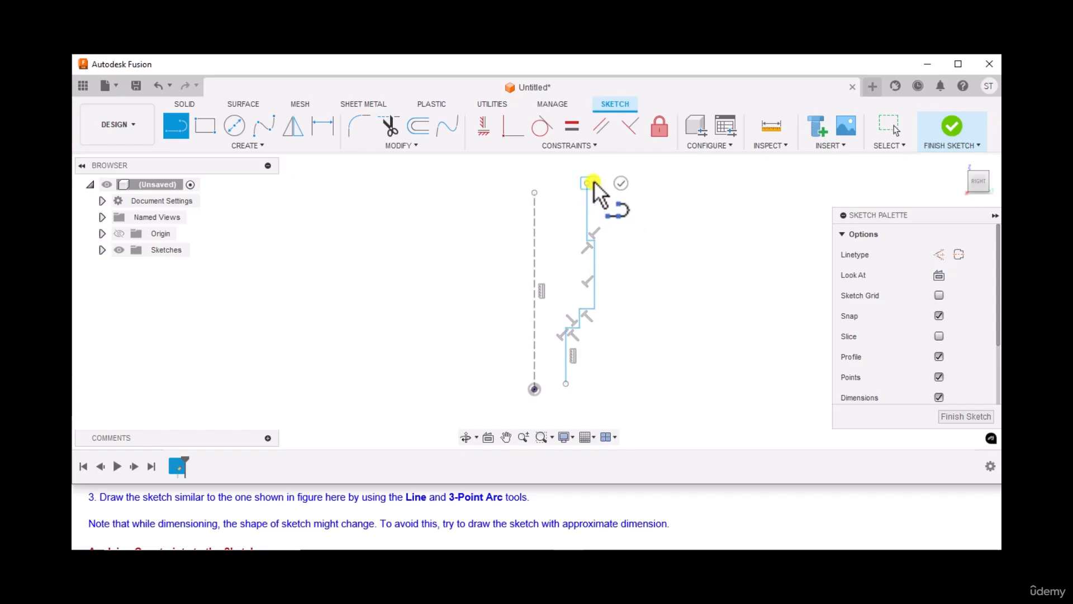
Check the reference figure again and close the profile with the remaining lines and a three-point arc.
click(625, 551)
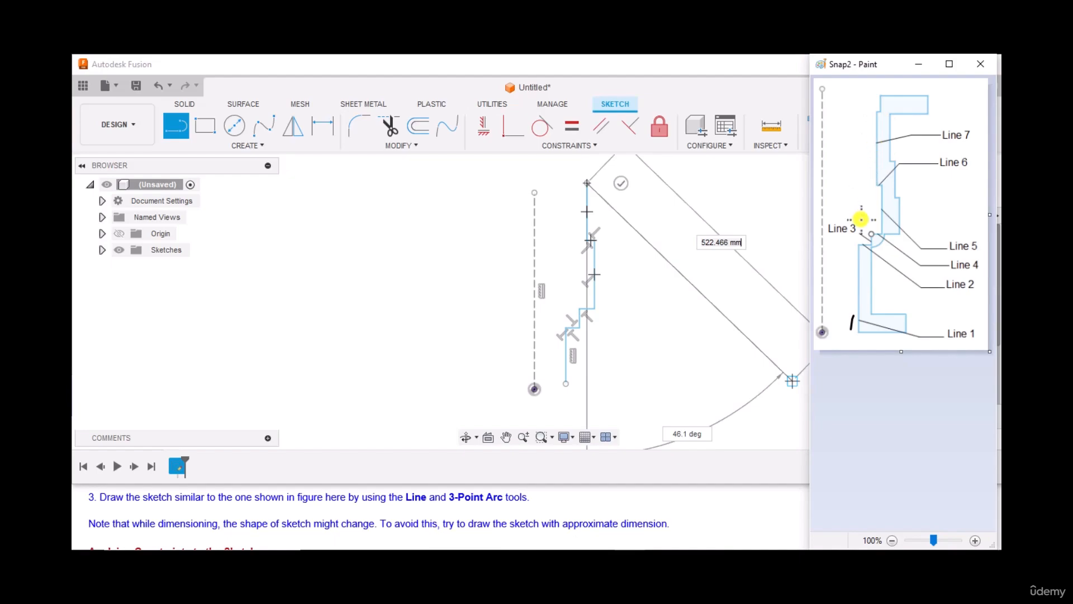
click(660, 550)
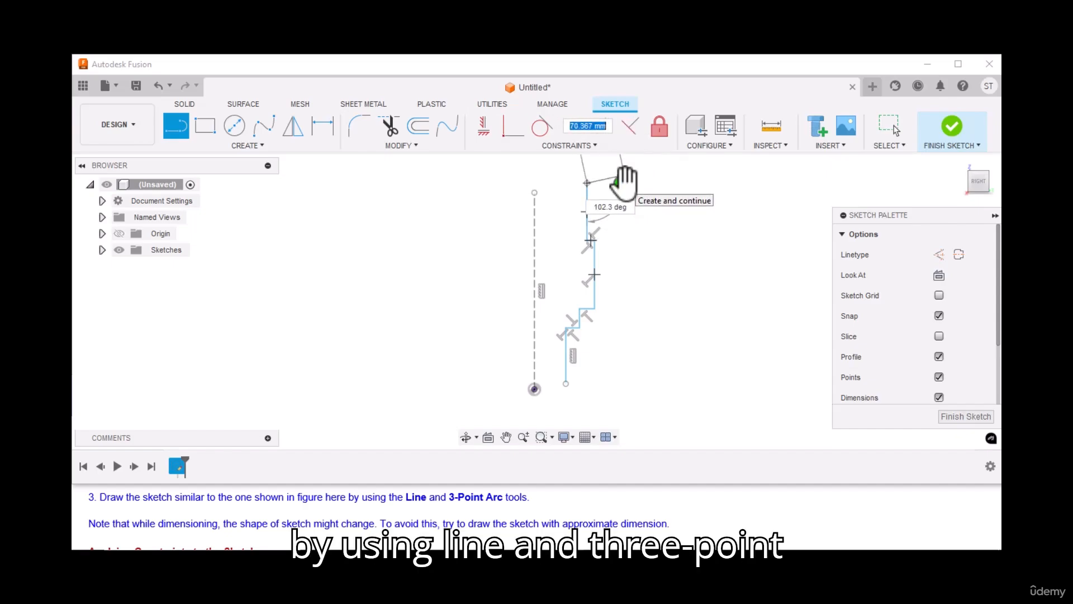
click(625, 182)
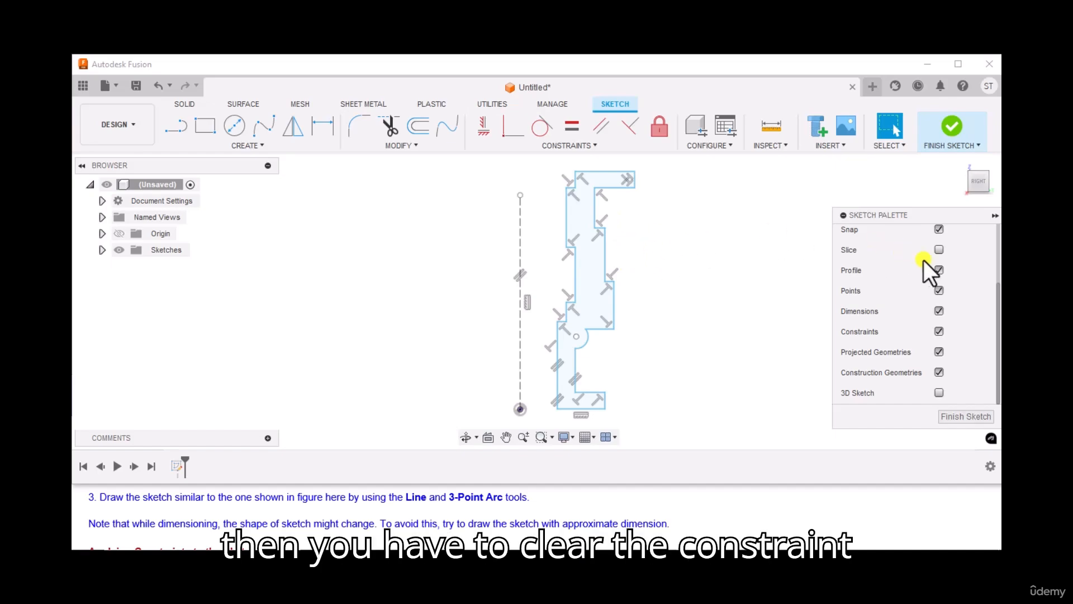
Hide the constraint glyphs in the sketch display.
click(937, 331)
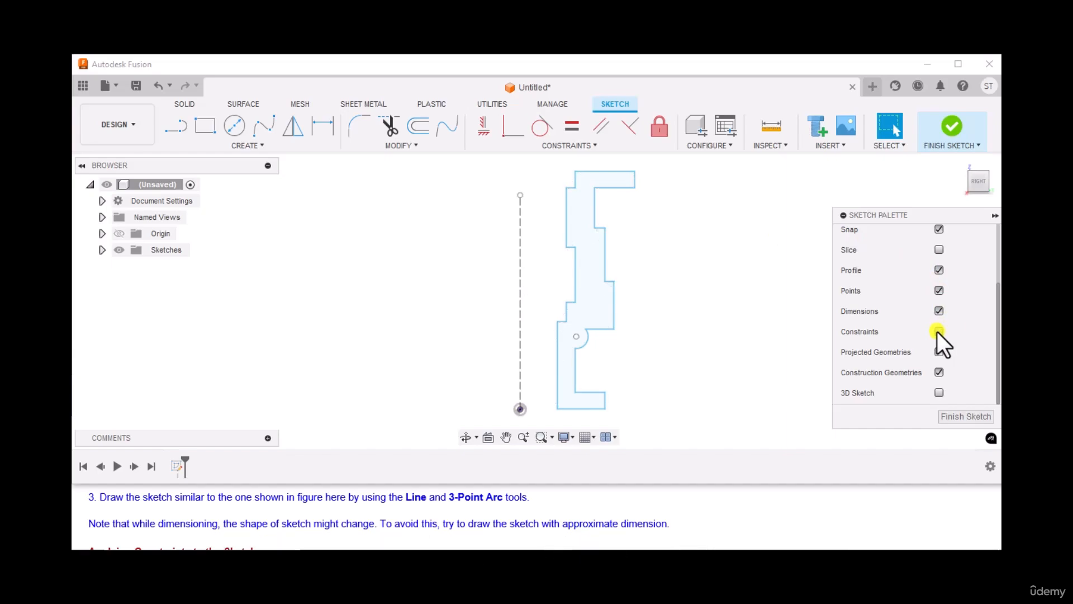
scroll(186, 499, down, 2)
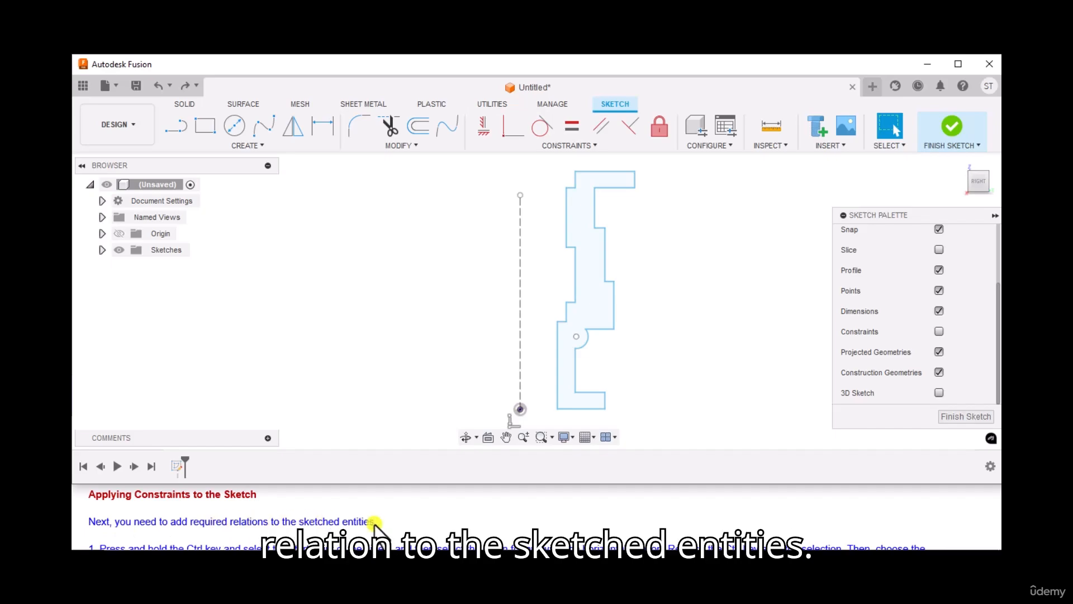
scroll(375, 523, down, 1)
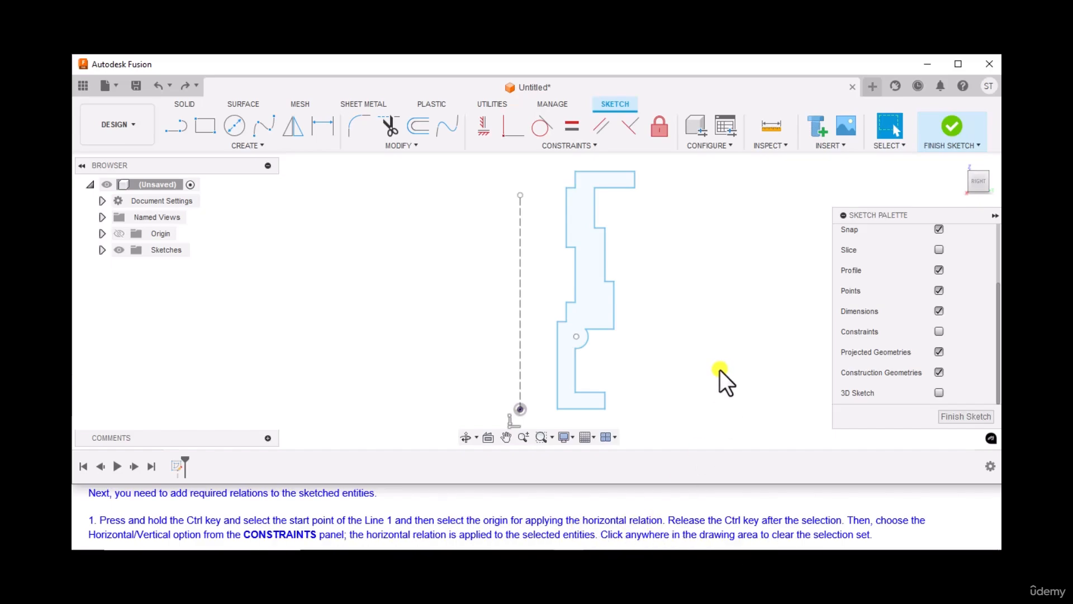
Constrain the start point of line 1 horizontally to the origin.
click(558, 411)
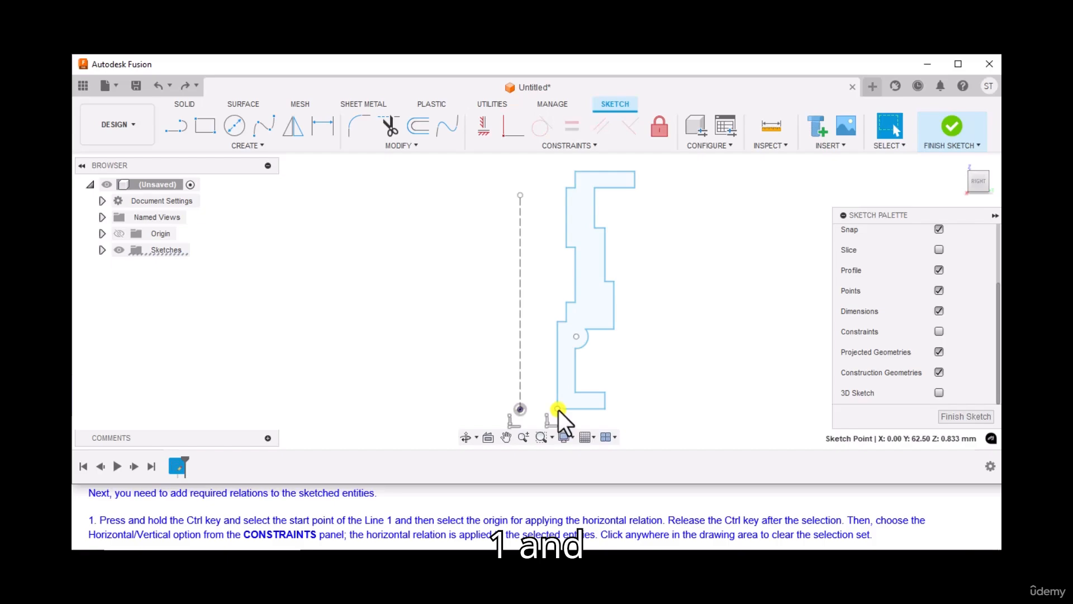
ctrl+click(519, 411)
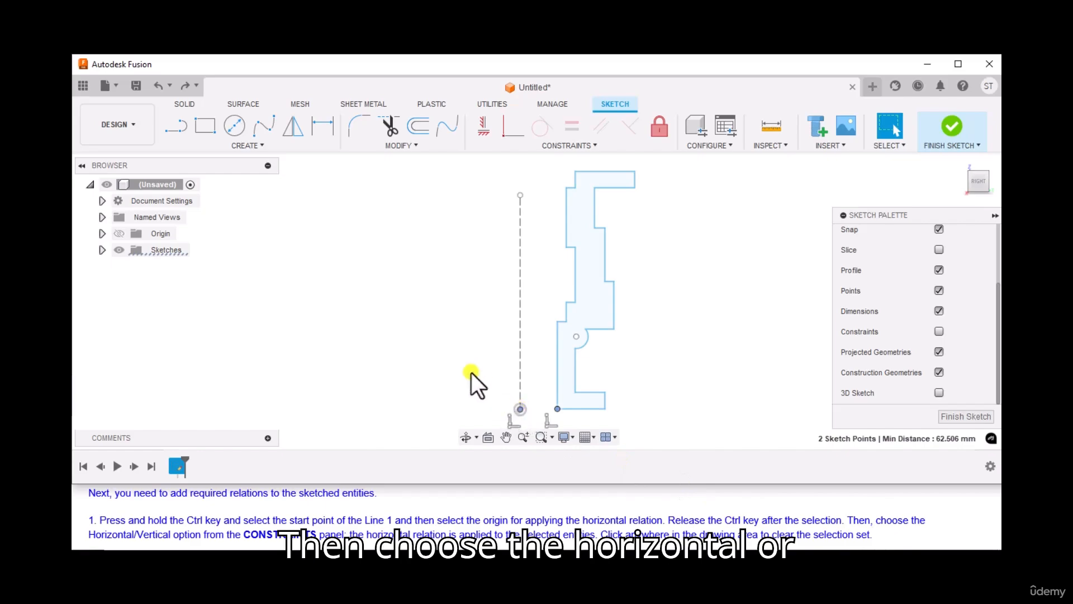
click(483, 136)
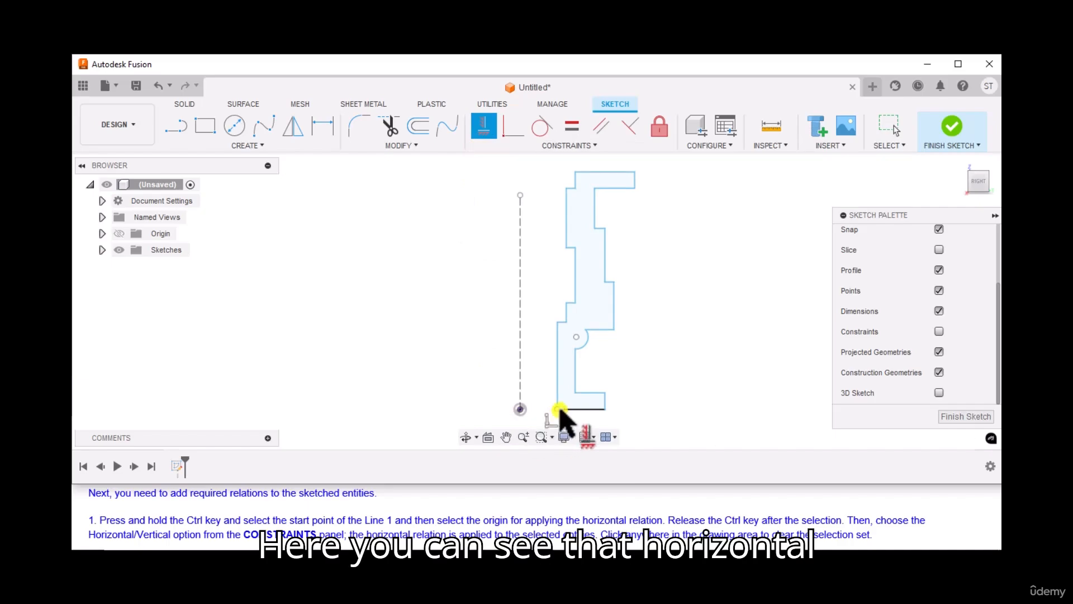
click(520, 406)
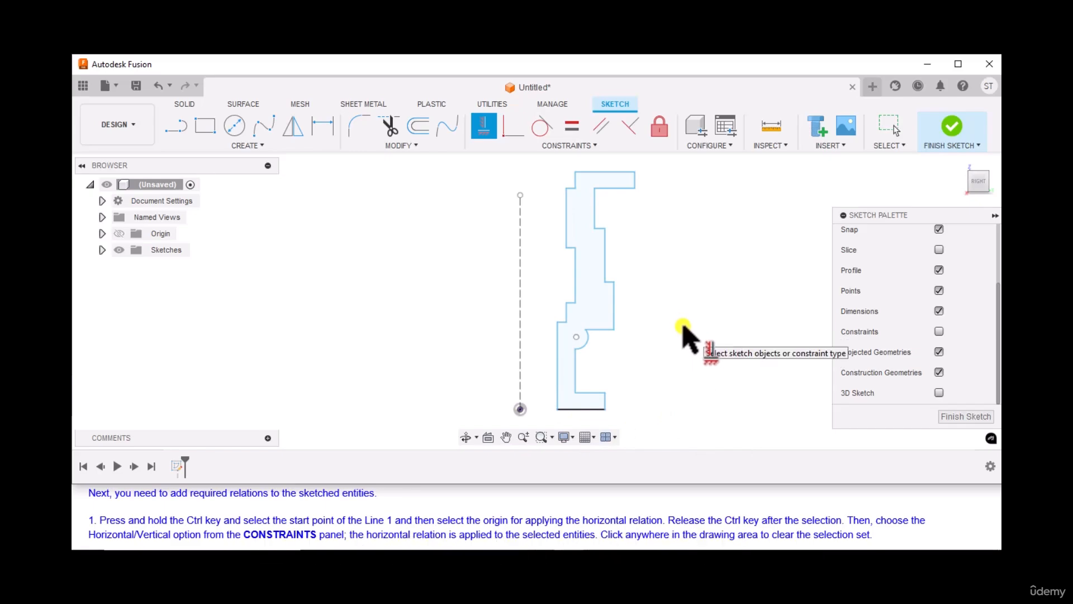
key(Escape)
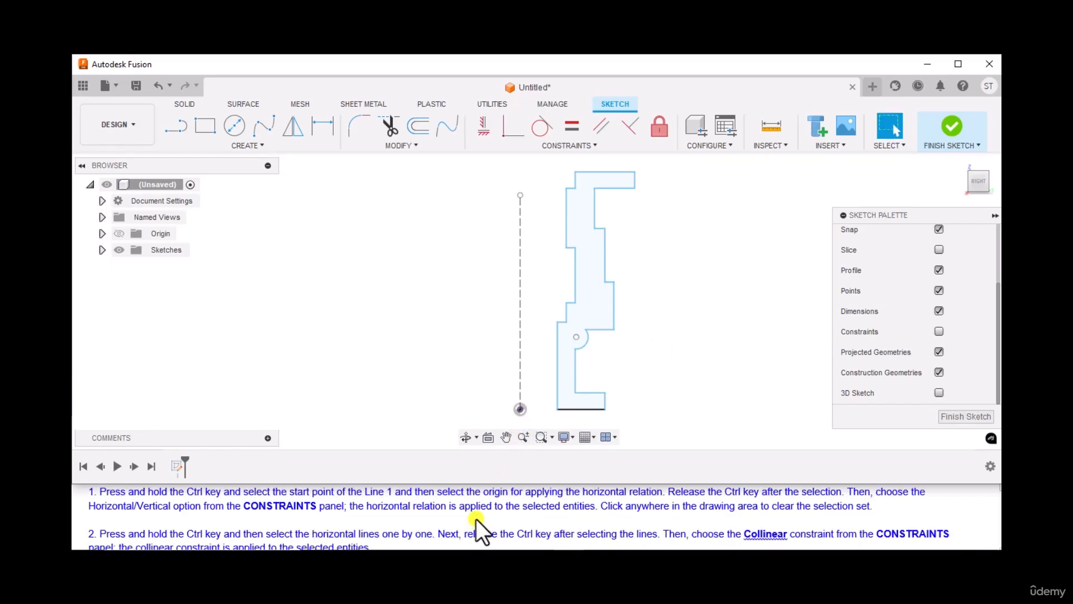
Make the two horizontal lines on either side of the arc collinear.
scroll(477, 518, down, 1)
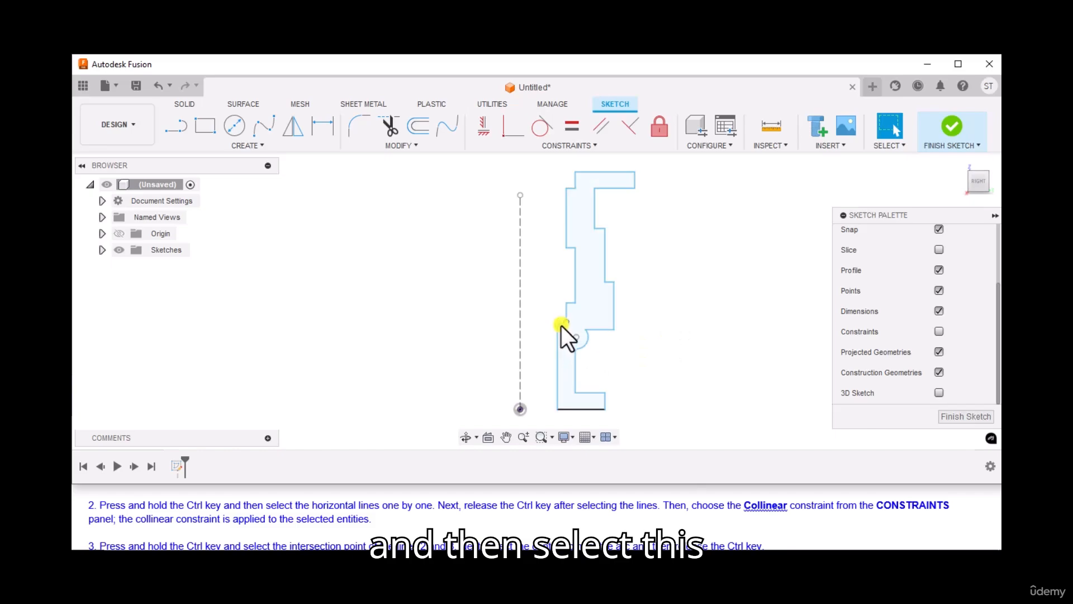
scroll(561, 325, up, 3)
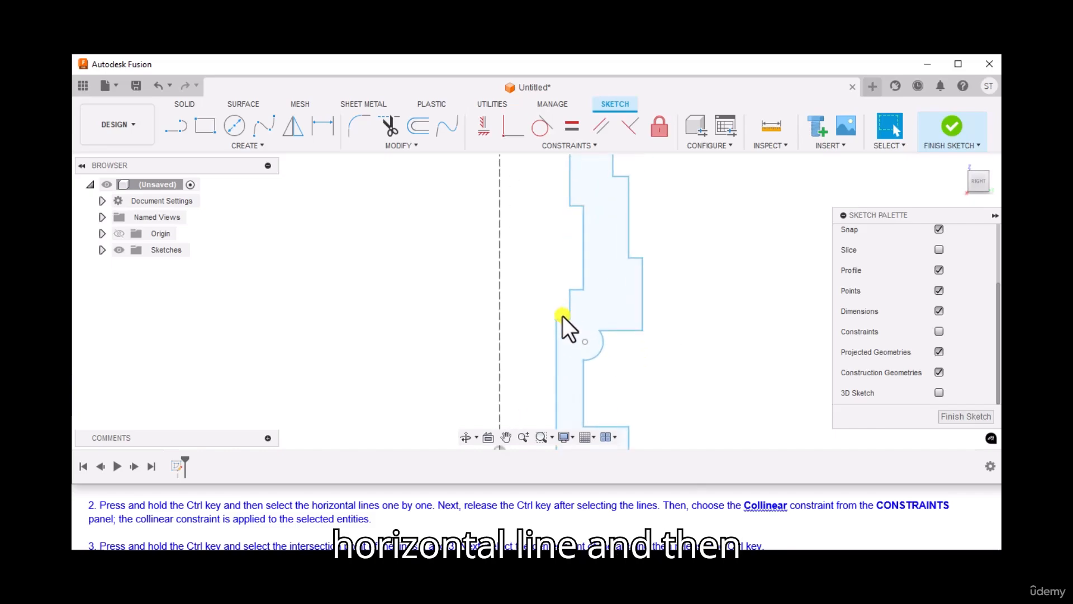
ctrl+click(564, 320)
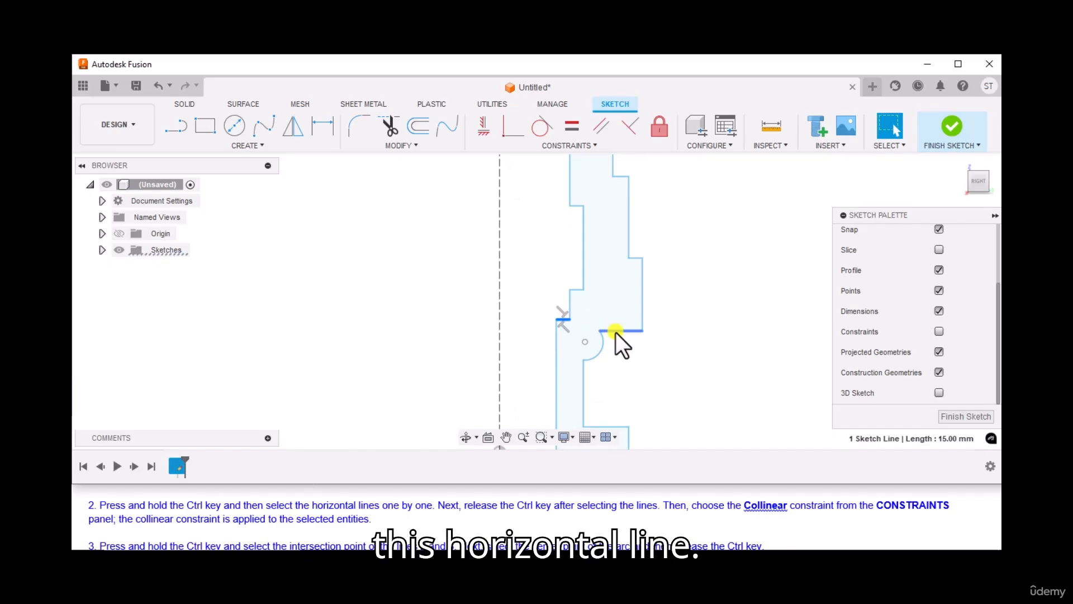
ctrl+click(616, 331)
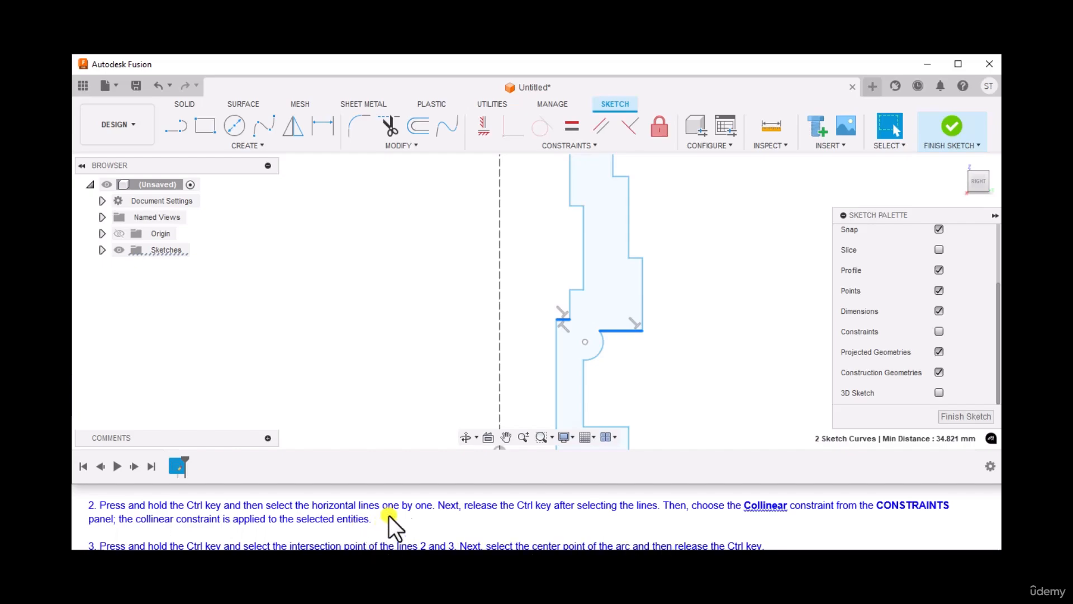
click(571, 146)
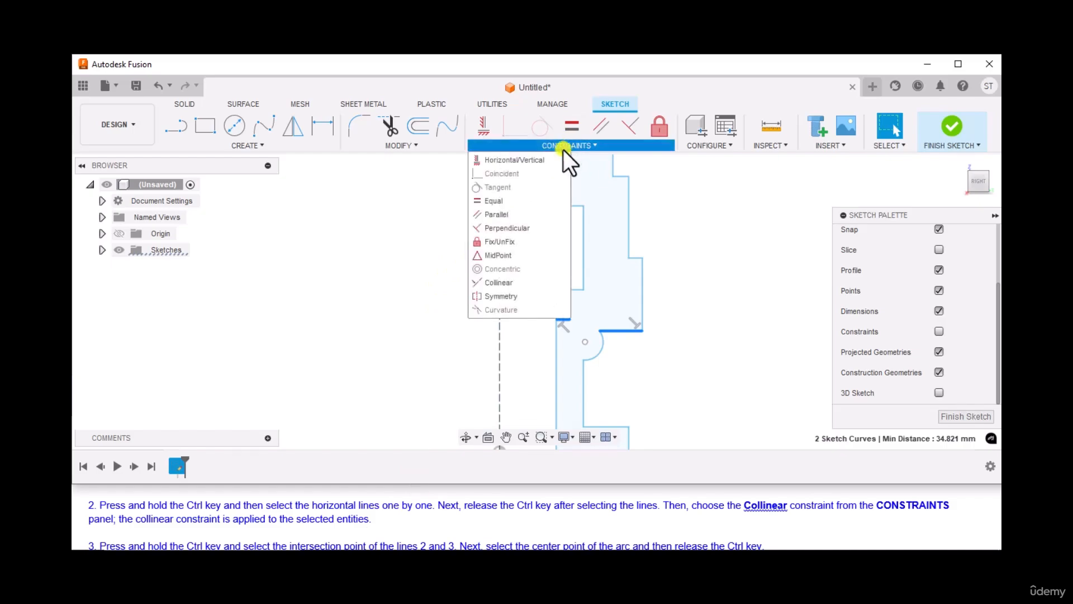
click(504, 281)
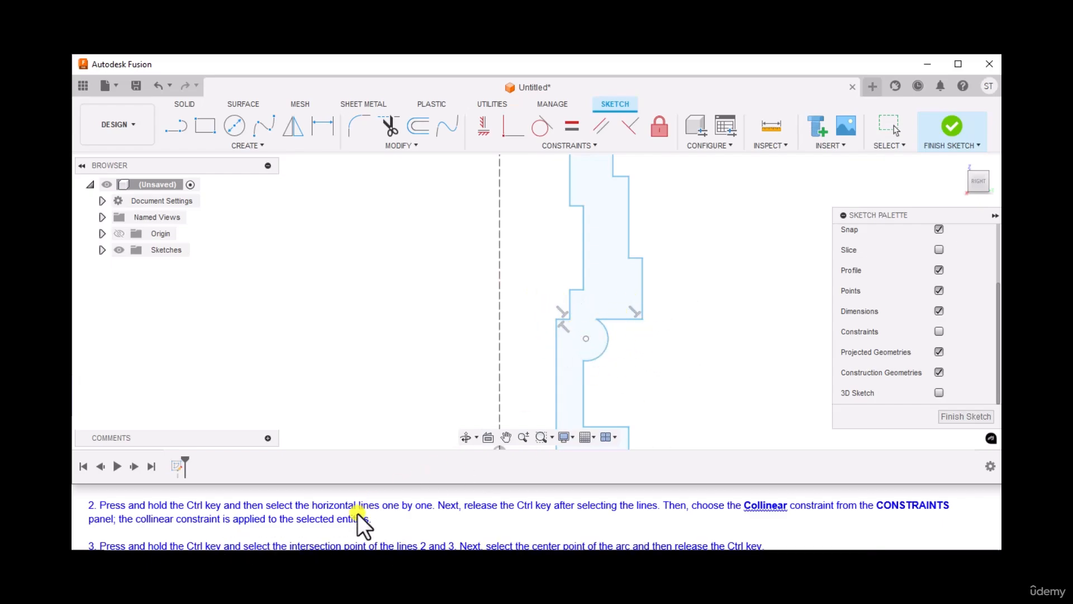
Make the intersection point of lines 2 and 3 coincident with the arc's center point.
scroll(357, 513, down, 1)
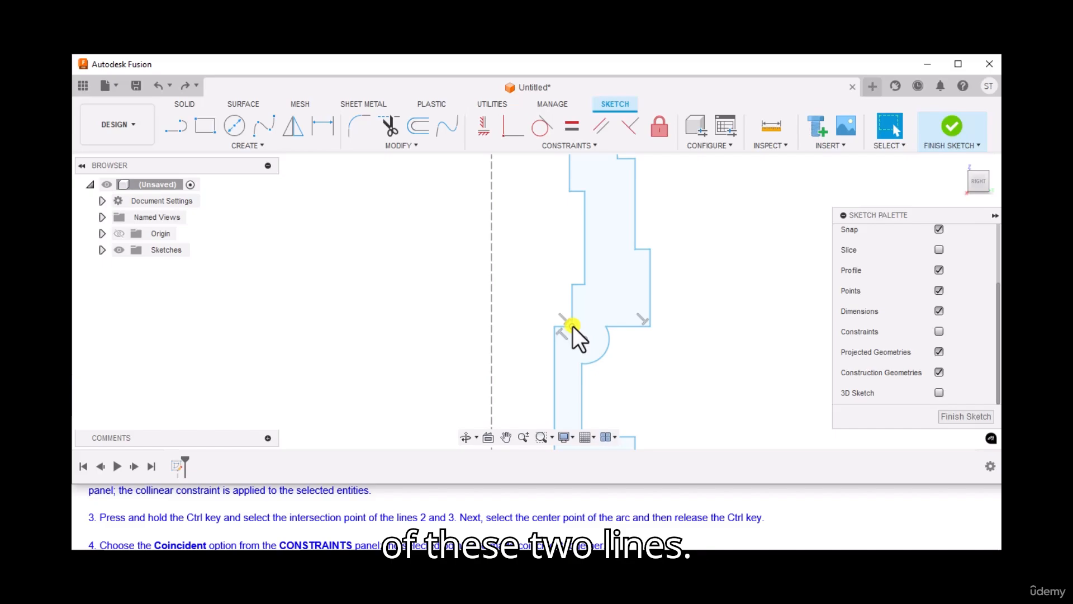
click(572, 327)
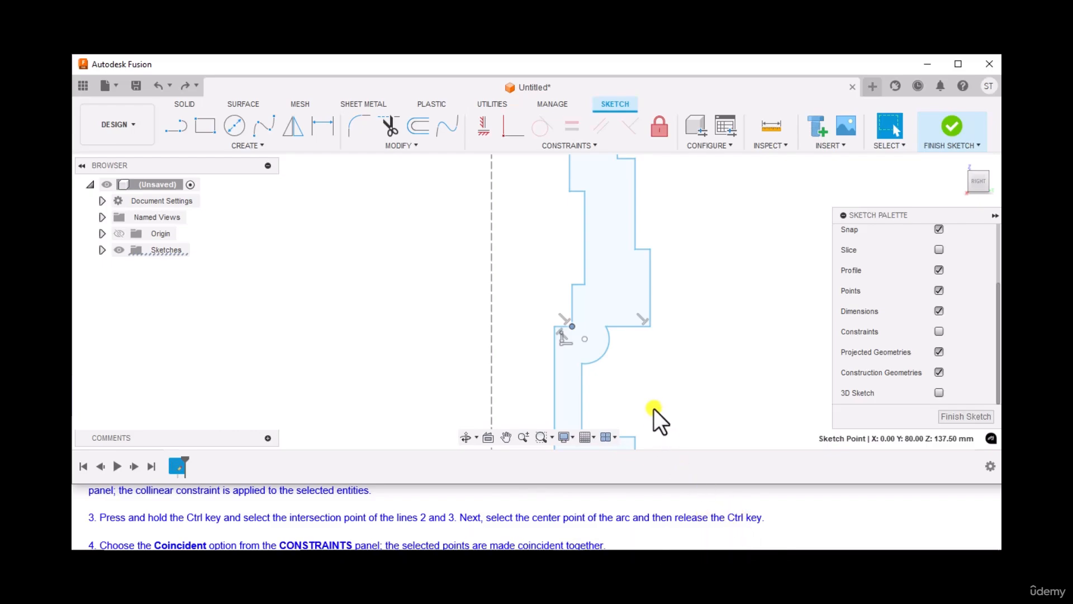
ctrl+click(584, 338)
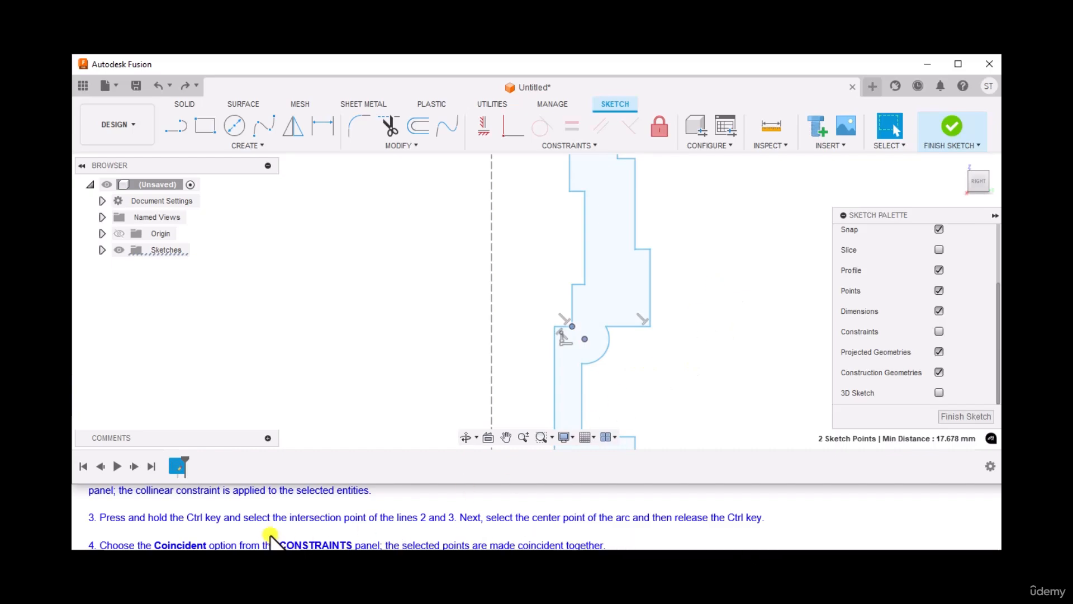
scroll(266, 528, down, 1)
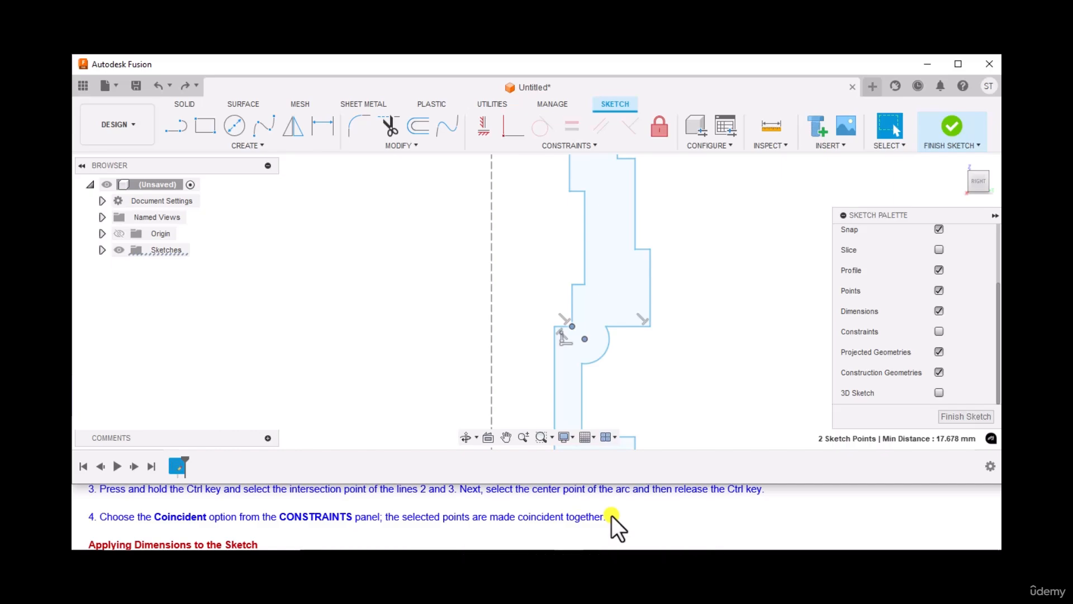
click(507, 135)
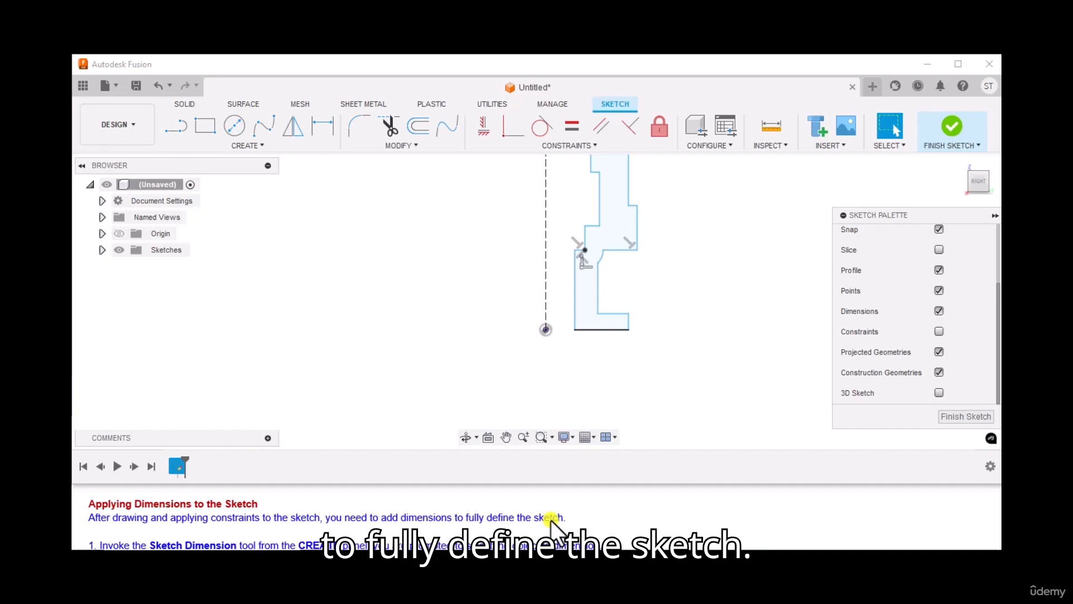
Apply a linear diameter dimension of 100 between the vertical centerline and line 1, placed below the sketch.
scroll(341, 534, down, 1)
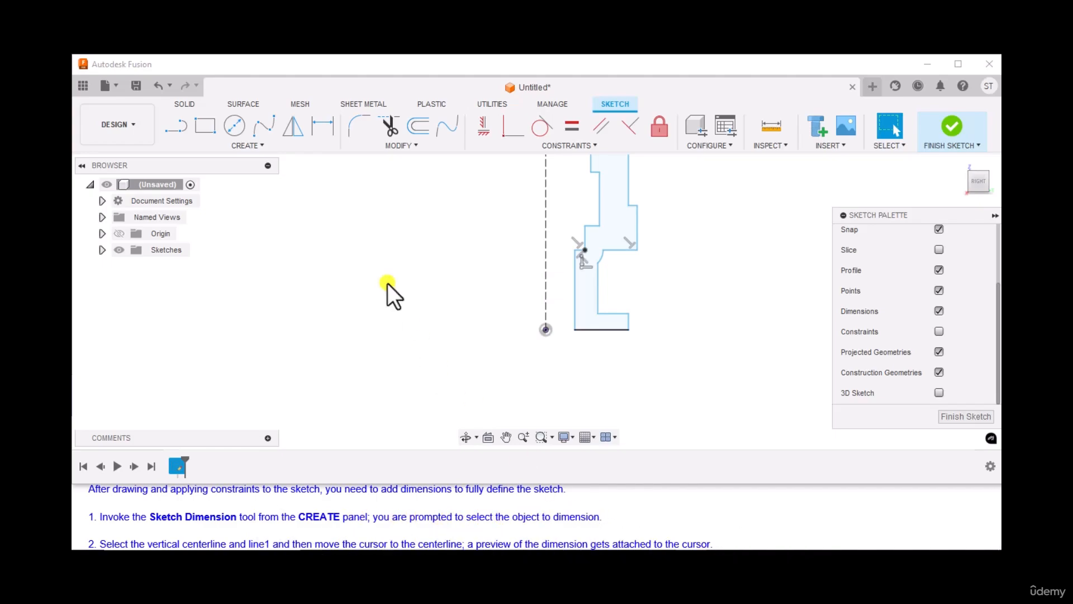
click(317, 126)
scroll(223, 514, down, 1)
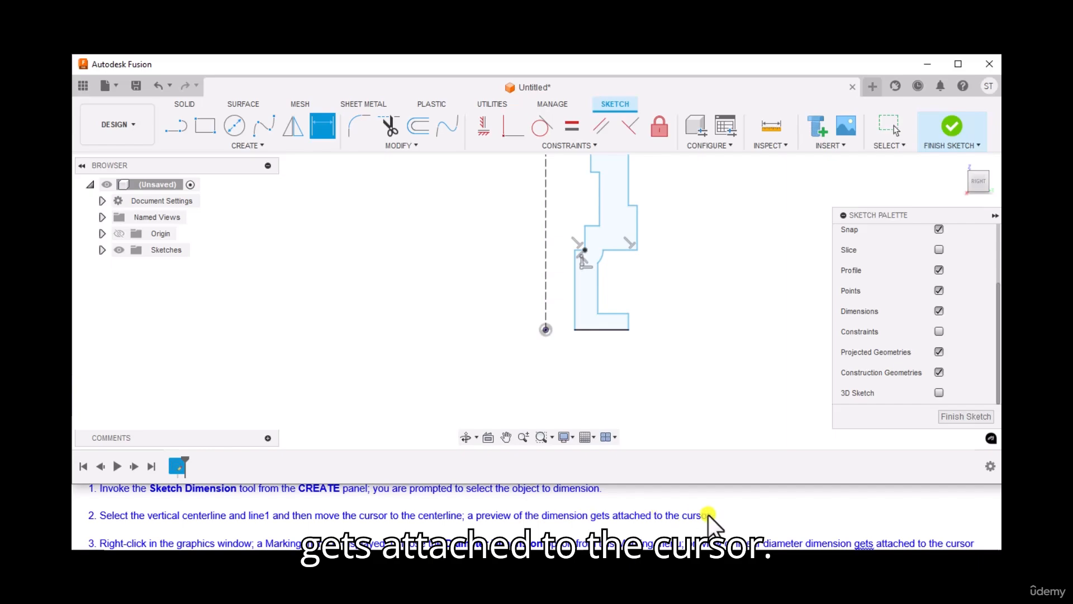
click(543, 287)
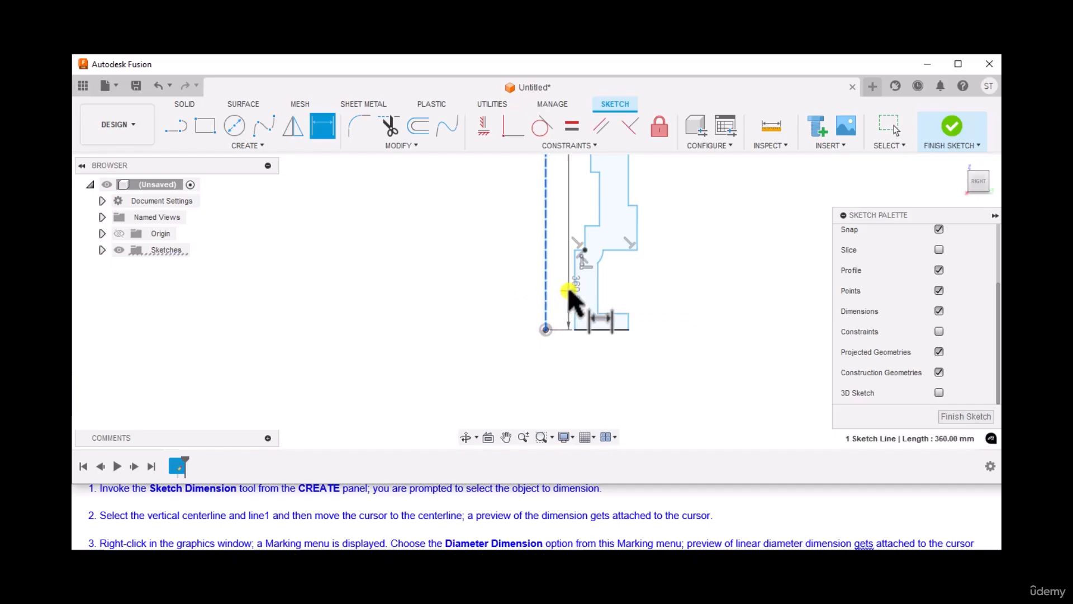
click(574, 291)
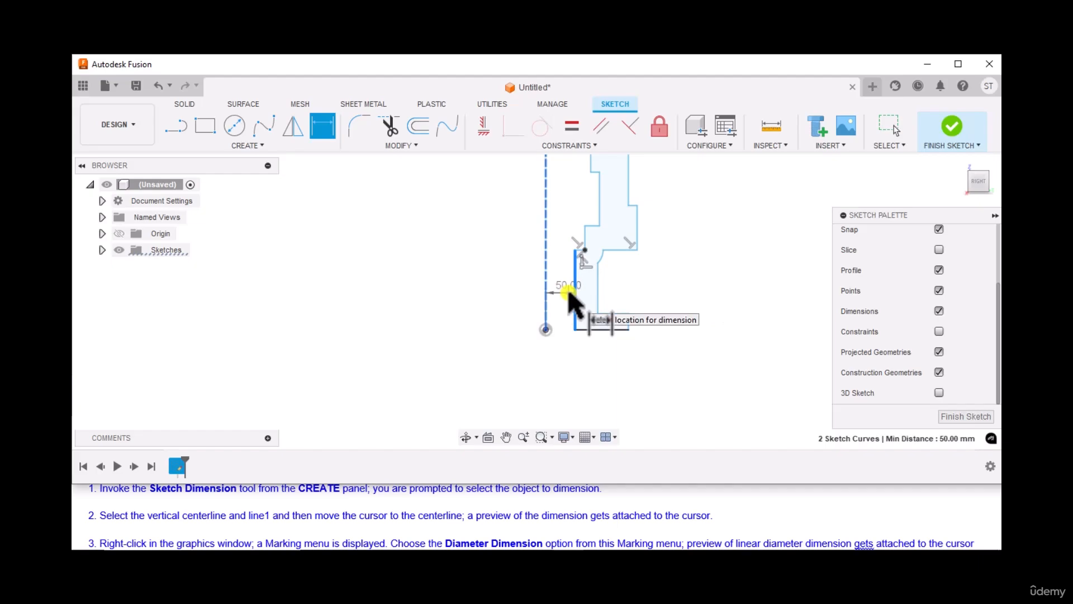
scroll(266, 506, down, 1)
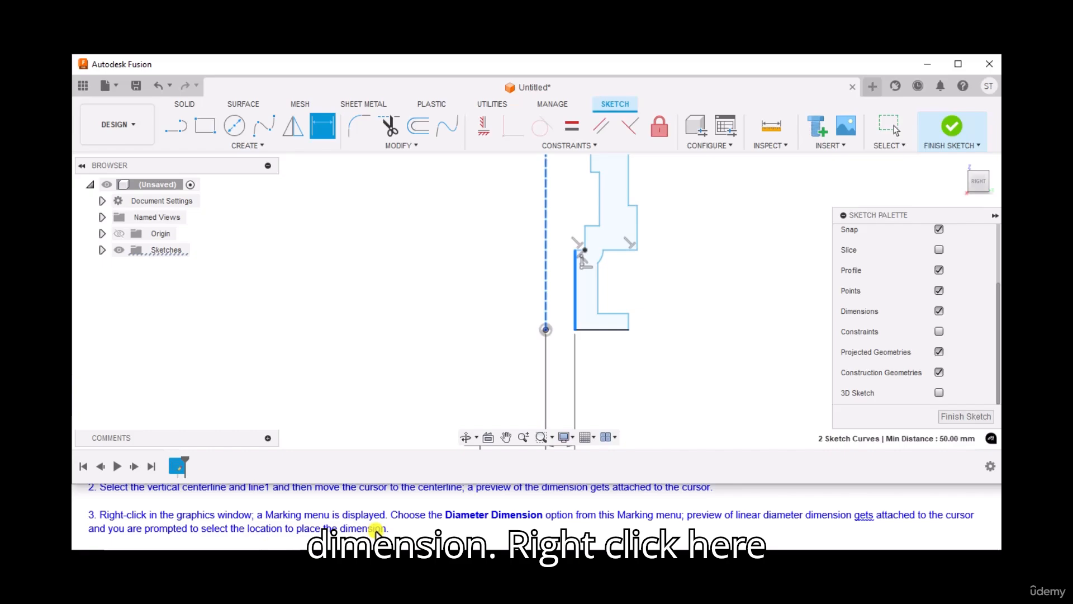
right_click(401, 379)
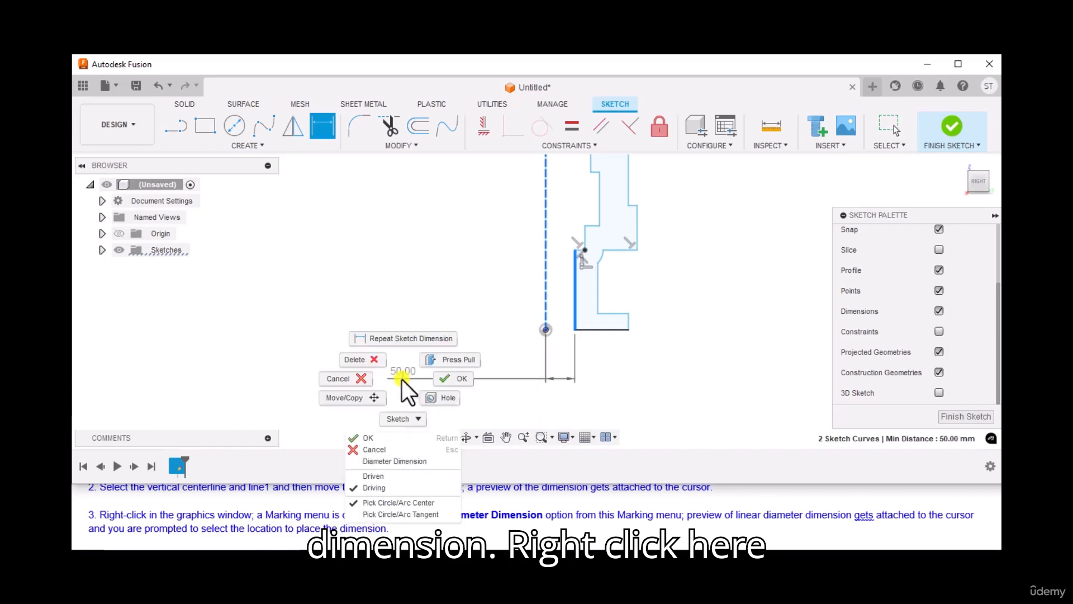
click(378, 460)
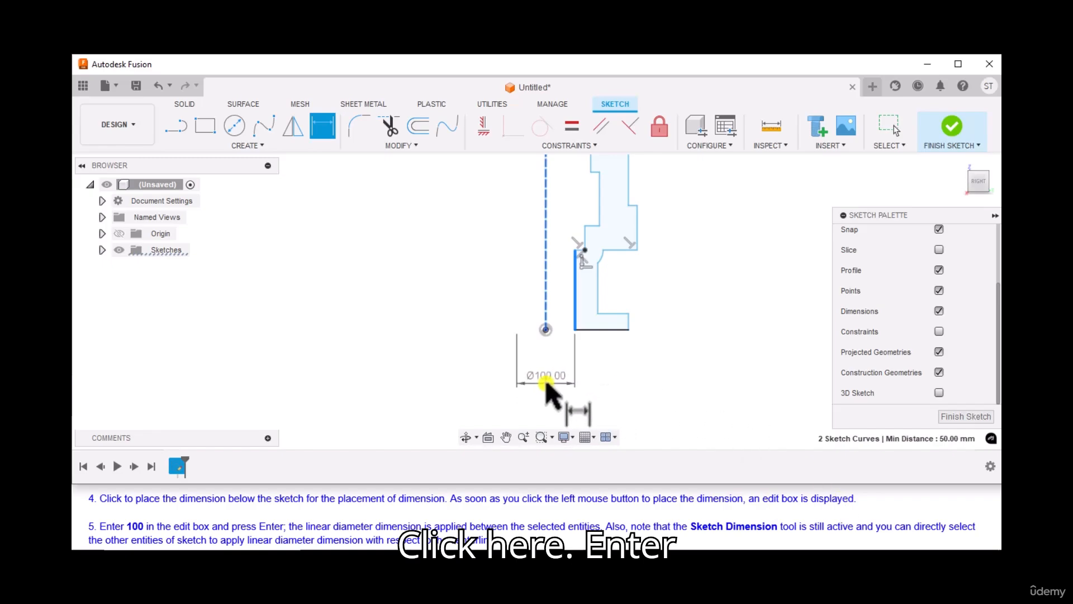
click(546, 385)
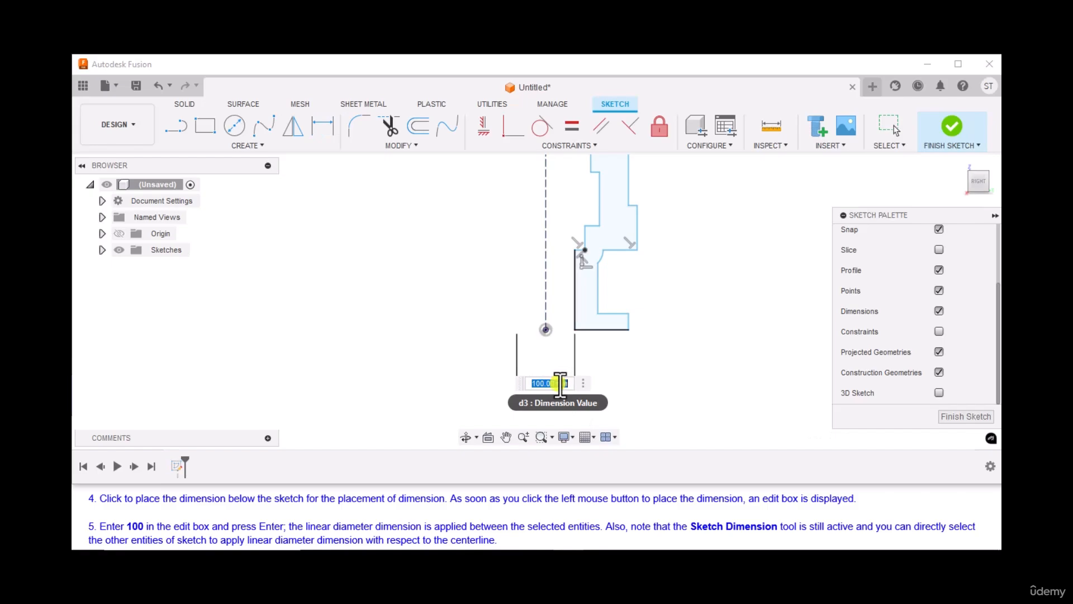
scroll(204, 519, down, 1)
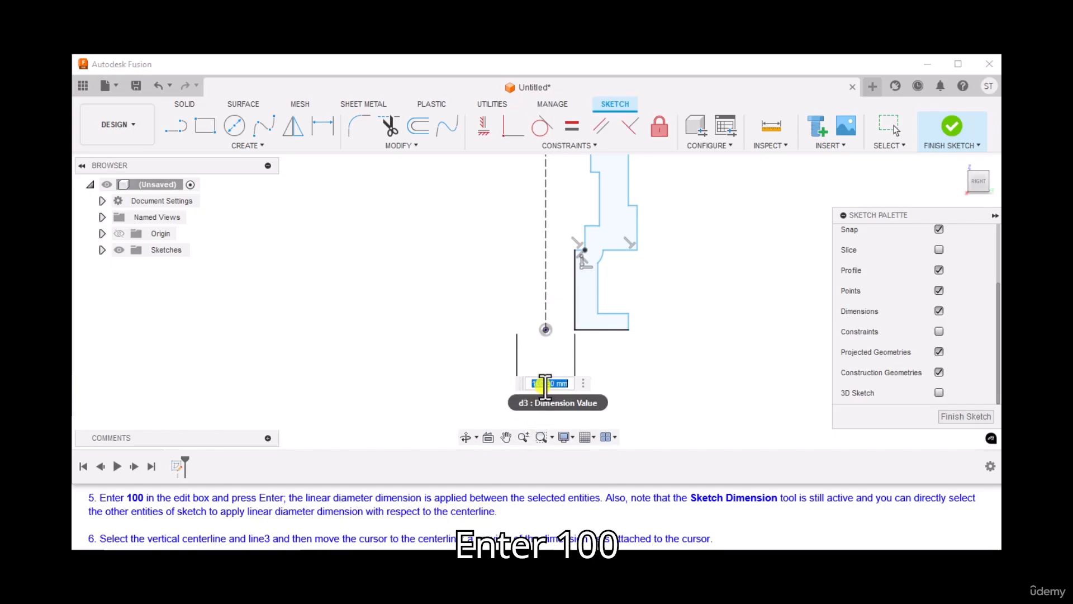
text(100)
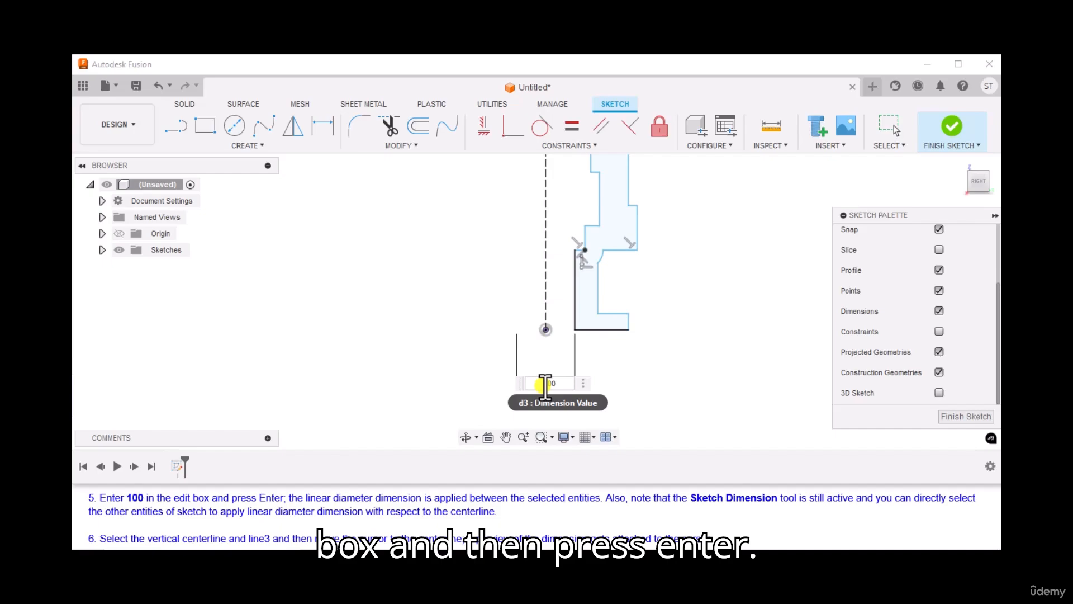
key(Return)
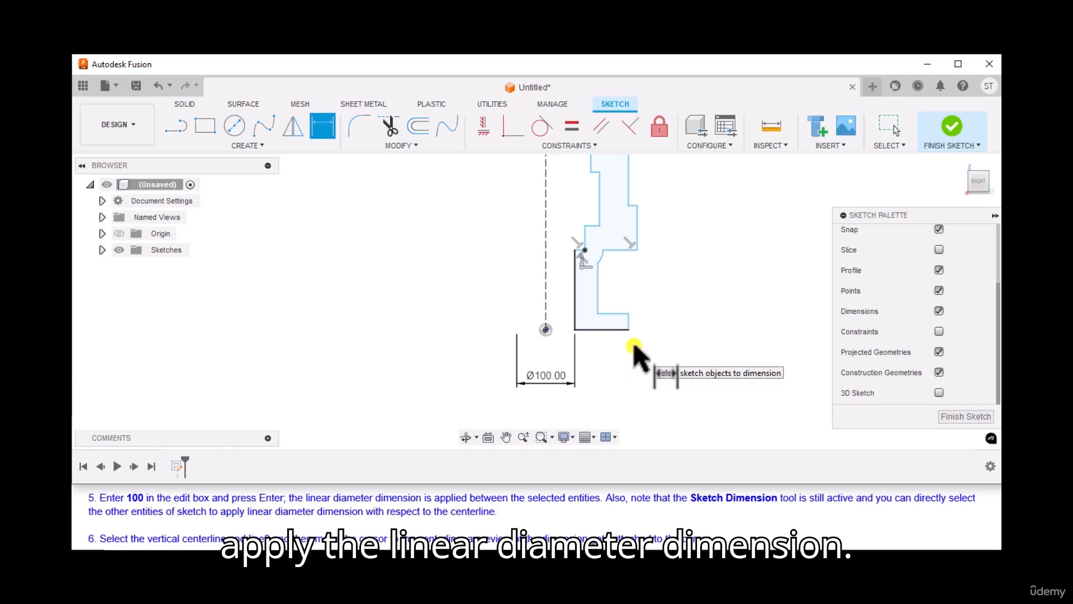
Apply a linear diameter dimension of 135 between the vertical centerline and line 3, placed below the sketch.
scroll(185, 511, down, 1)
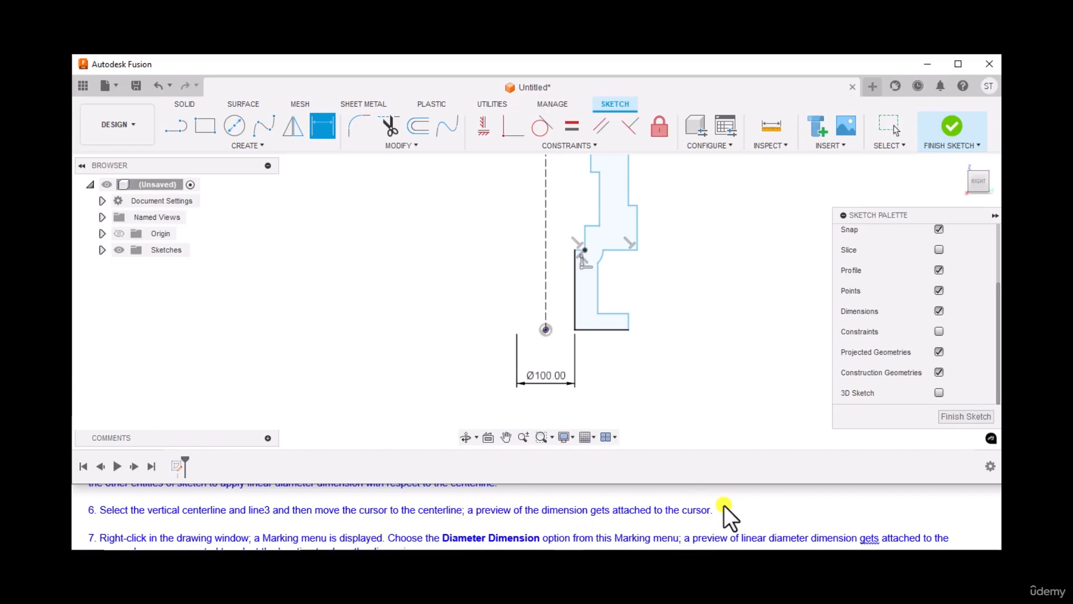
click(545, 264)
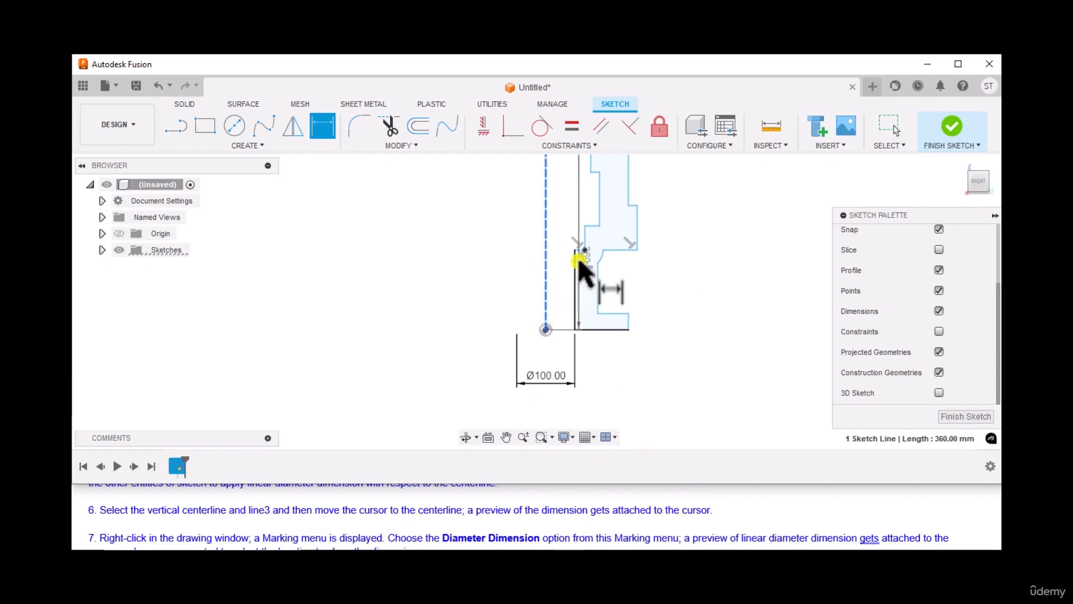
scroll(581, 240, up, 2)
click(588, 234)
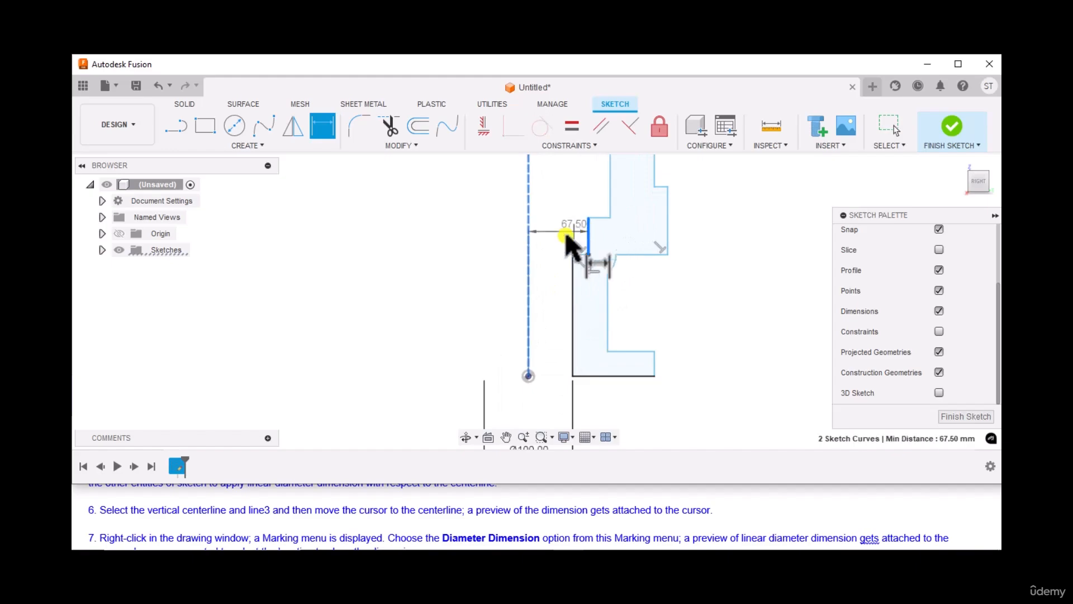
scroll(534, 352, down, 2)
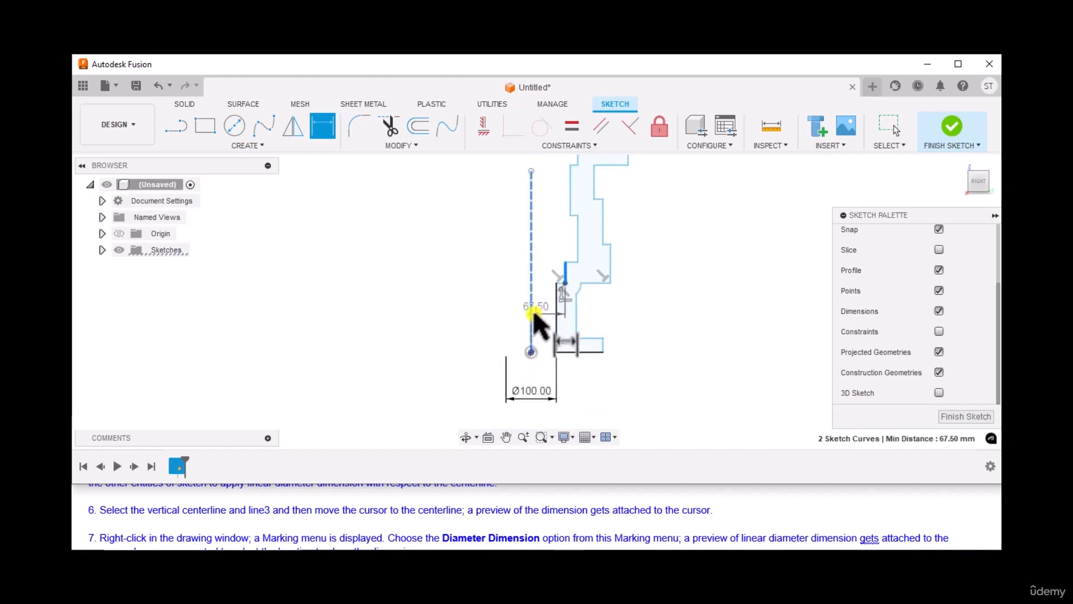
scroll(354, 503, down, 1)
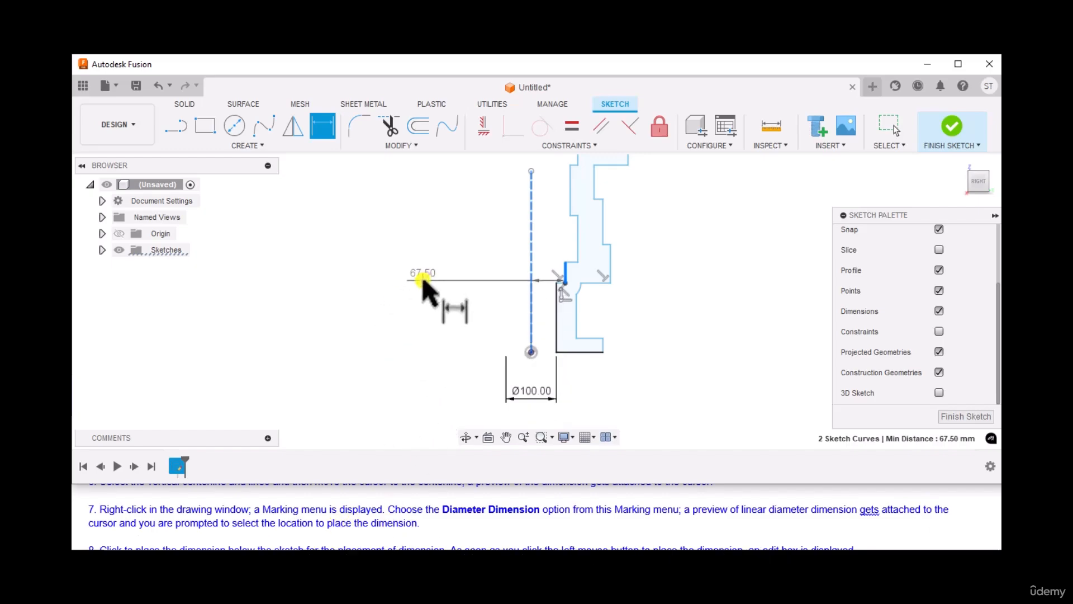
right_click(421, 283)
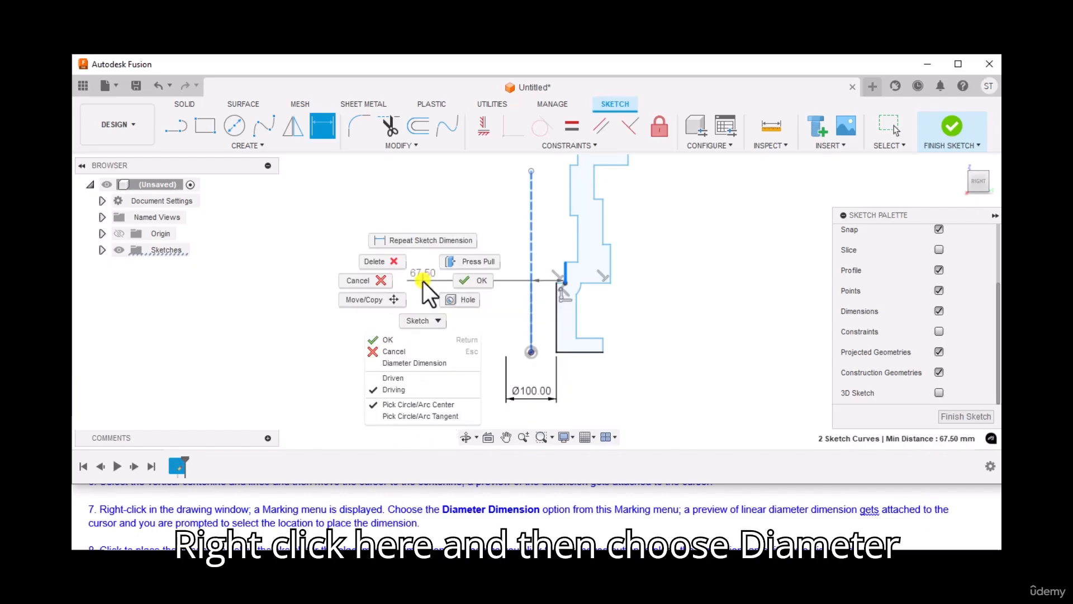
click(401, 362)
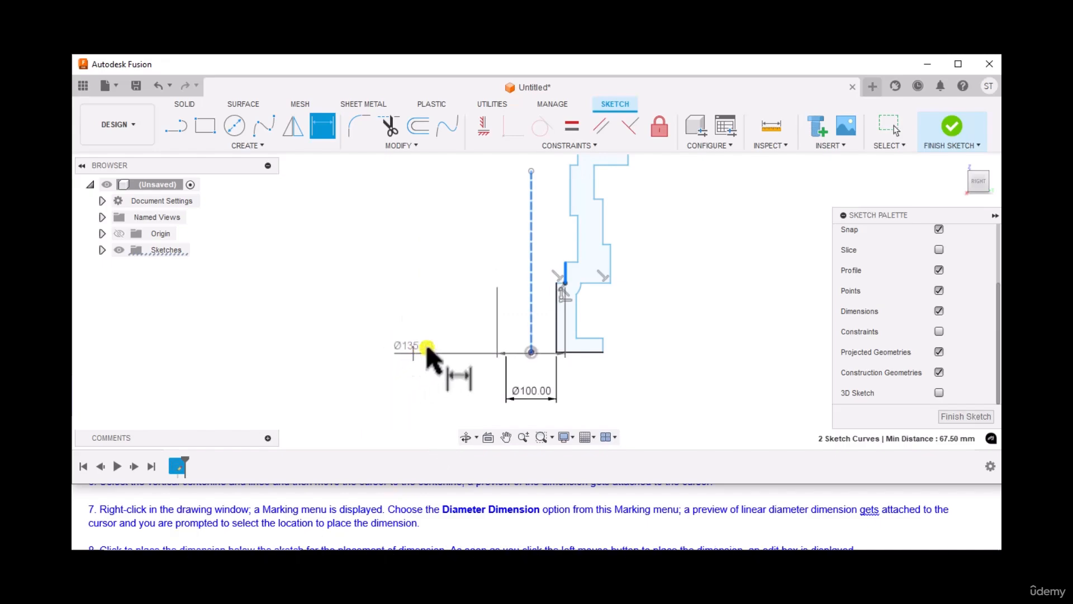
scroll(343, 520, down, 2)
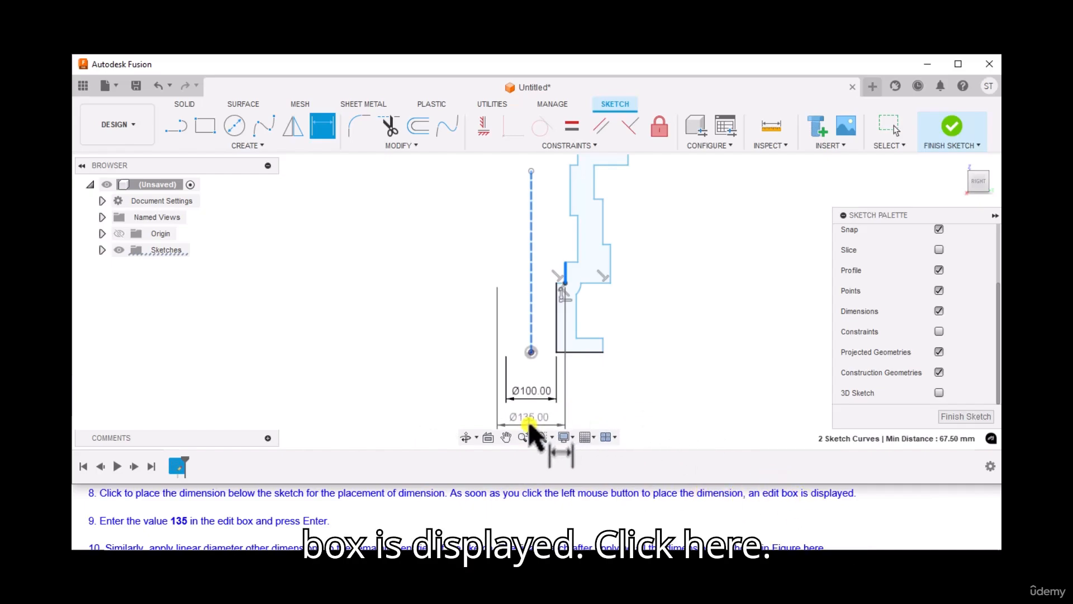
click(529, 425)
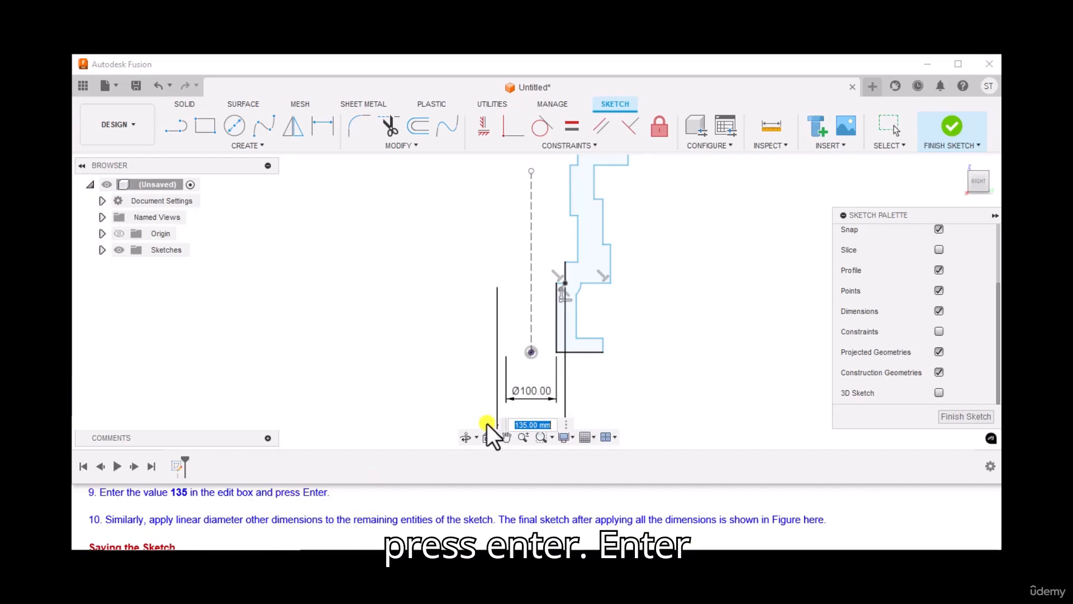
text(13)
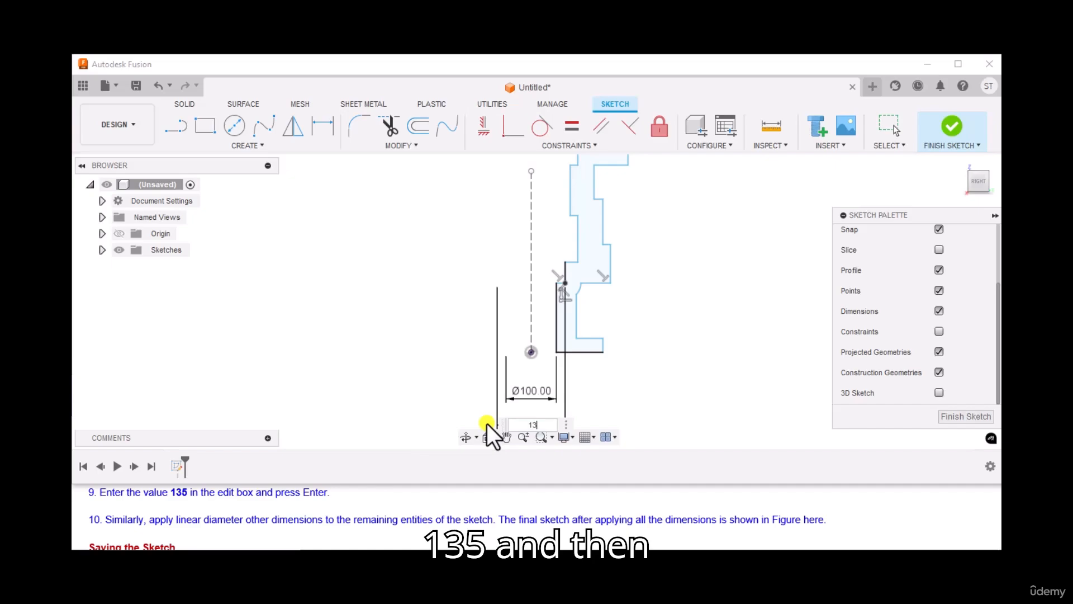
text(5)
key(Return)
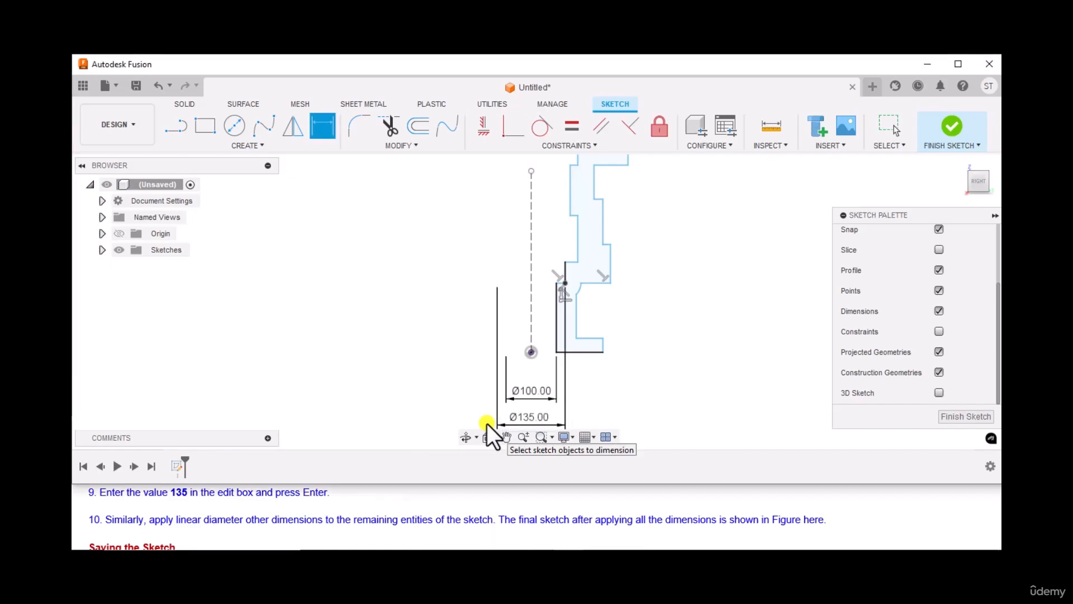
Review the reference drawing and the fully dimensioned sketch showing all remaining dimensions.
scroll(260, 506, down, 1)
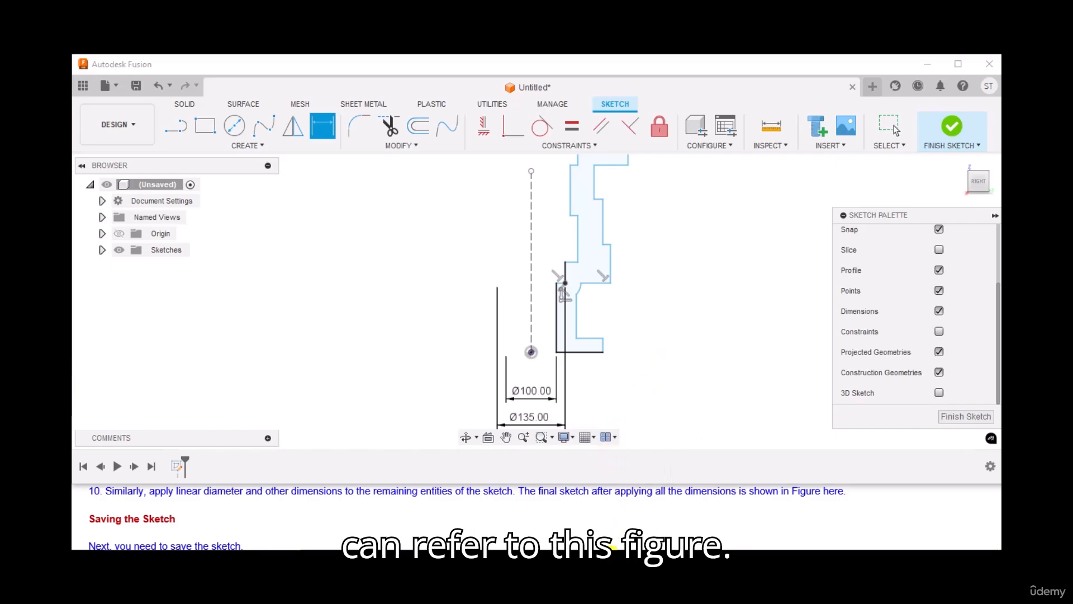
click(615, 561)
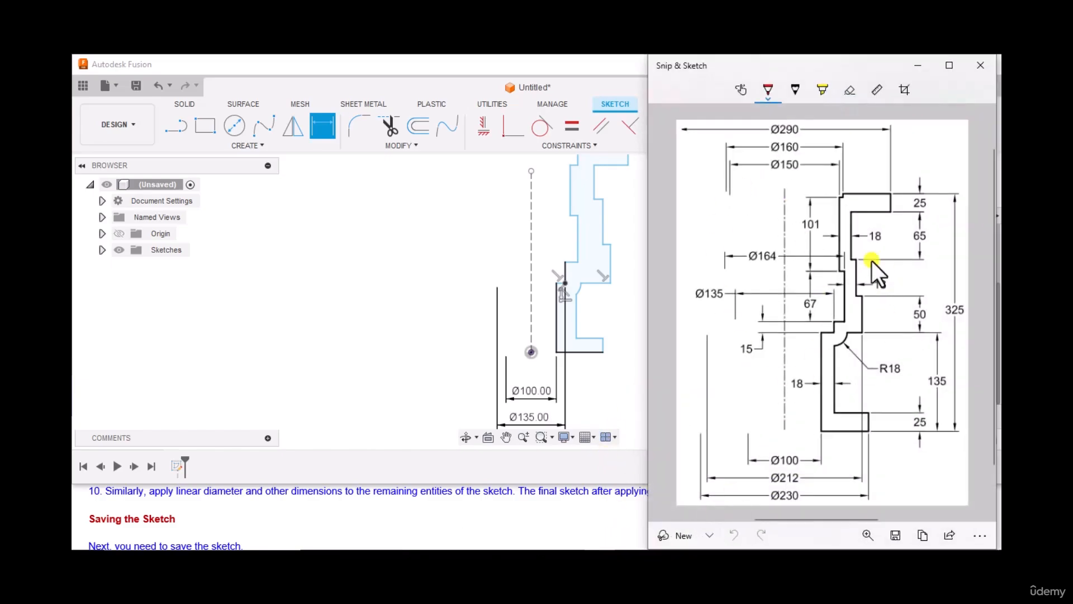
click(612, 559)
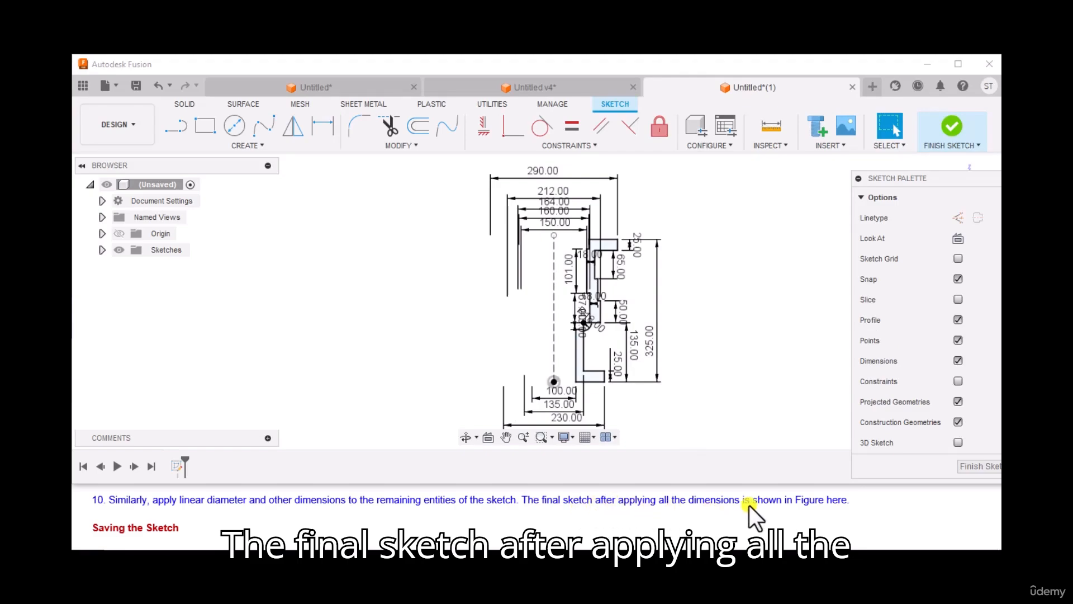
click(833, 498)
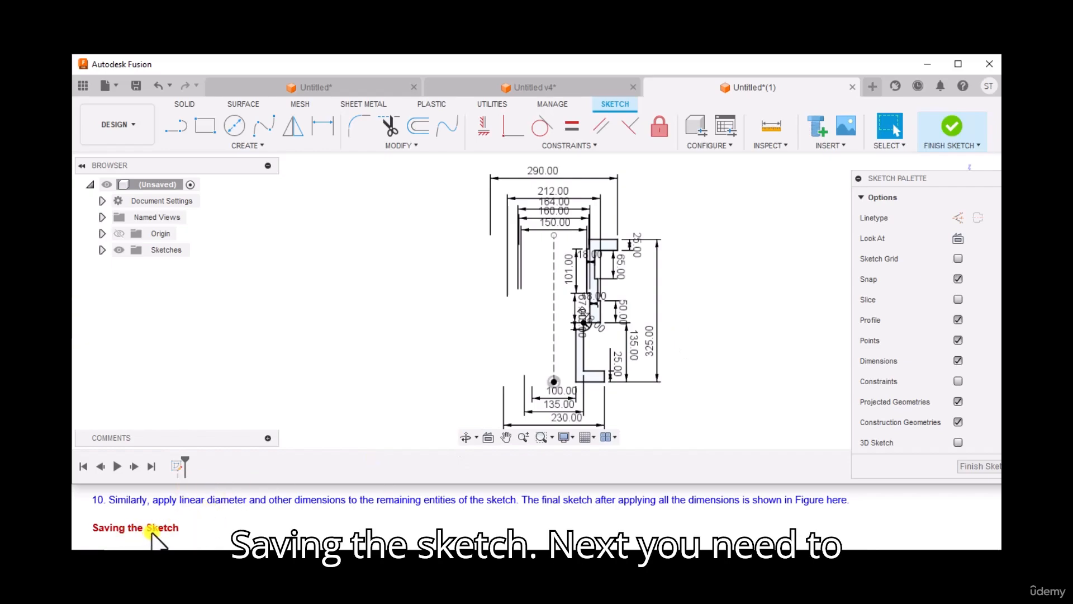
scroll(163, 531, down, 1)
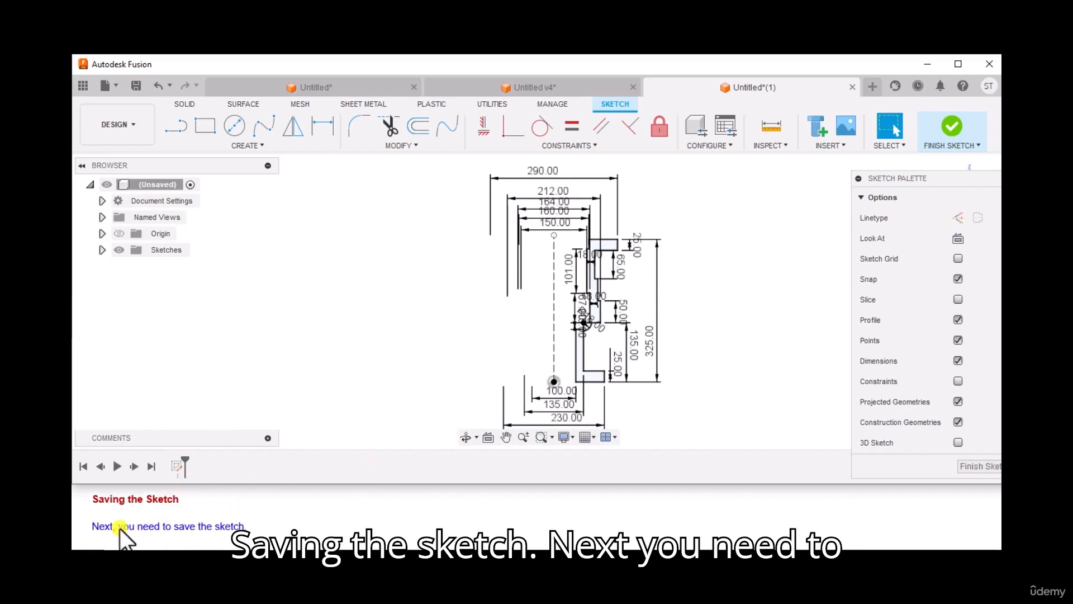
scroll(222, 530, down, 2)
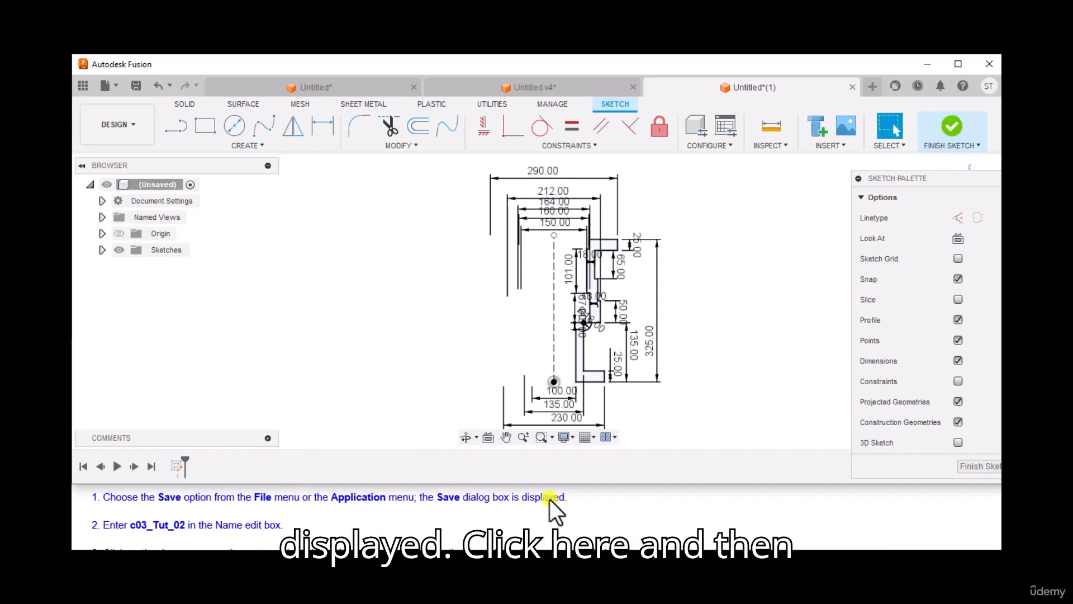
Start saving the design and name it c03_Tut_02.
click(118, 87)
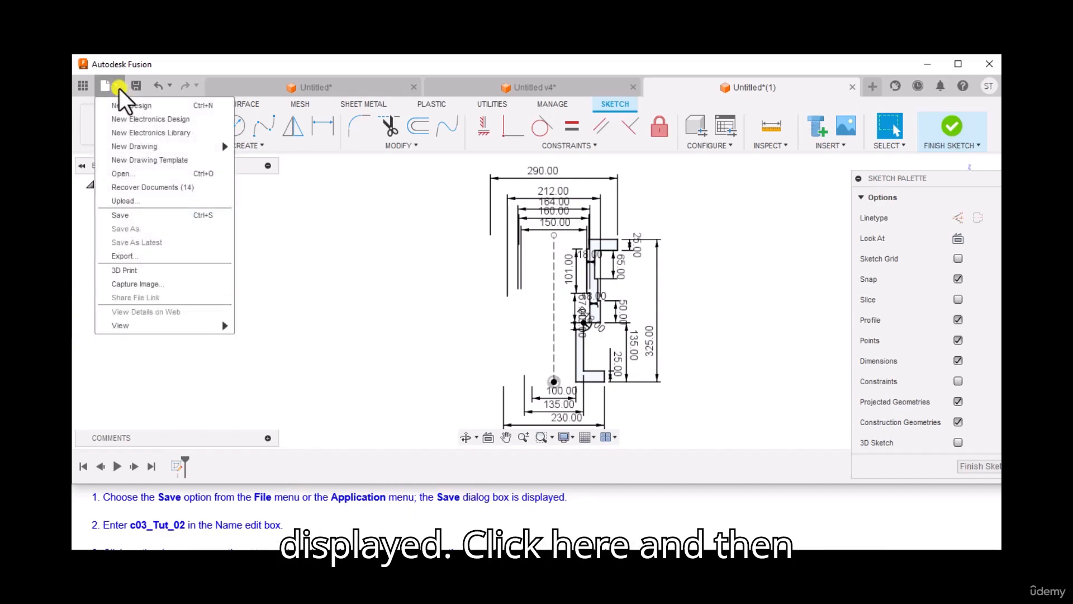
click(136, 215)
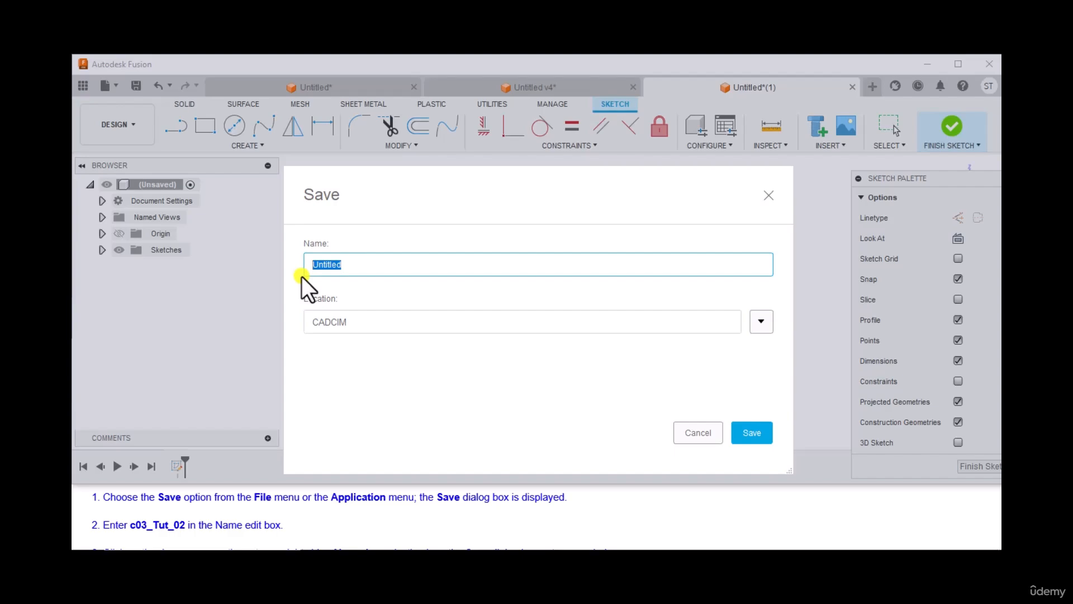
text(c03_Tut_02)
Expand the save location options and select the CADCIM project as the location for the design.
scroll(225, 503, down, 1)
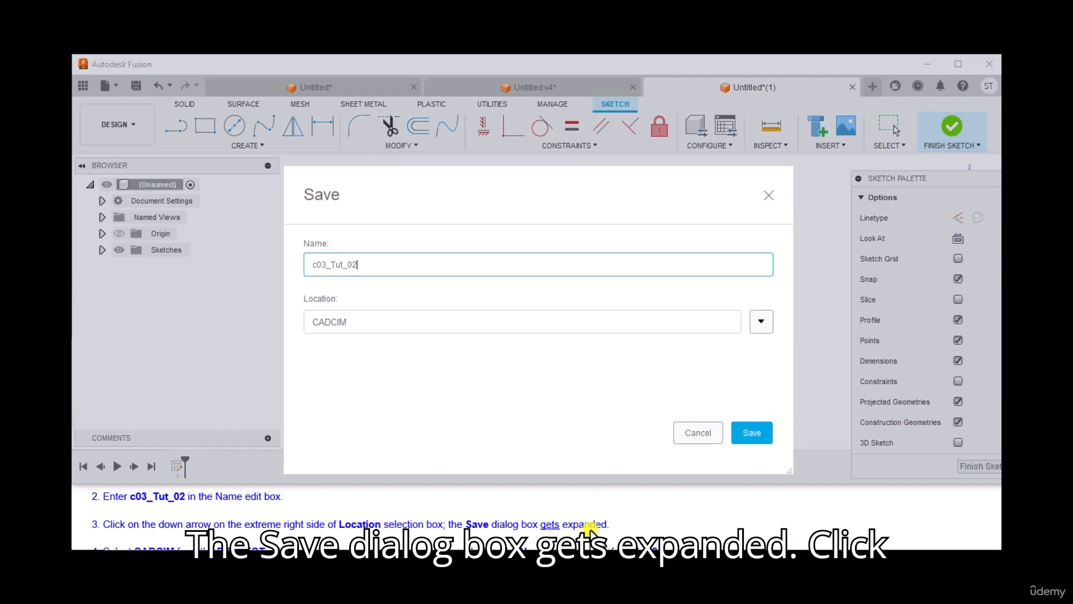
click(762, 322)
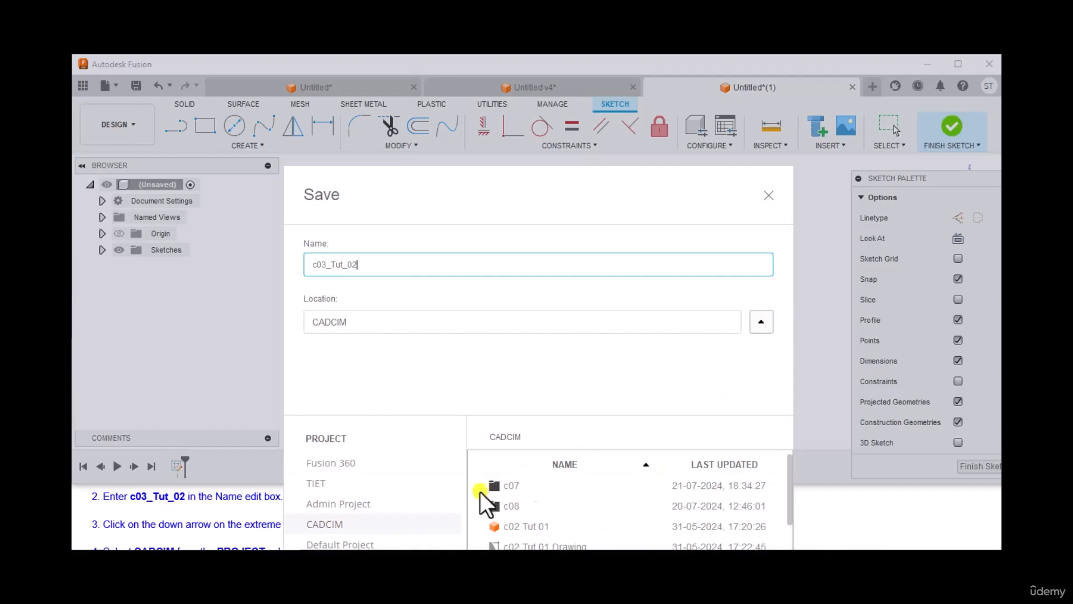
drag(595, 223, 785, 124)
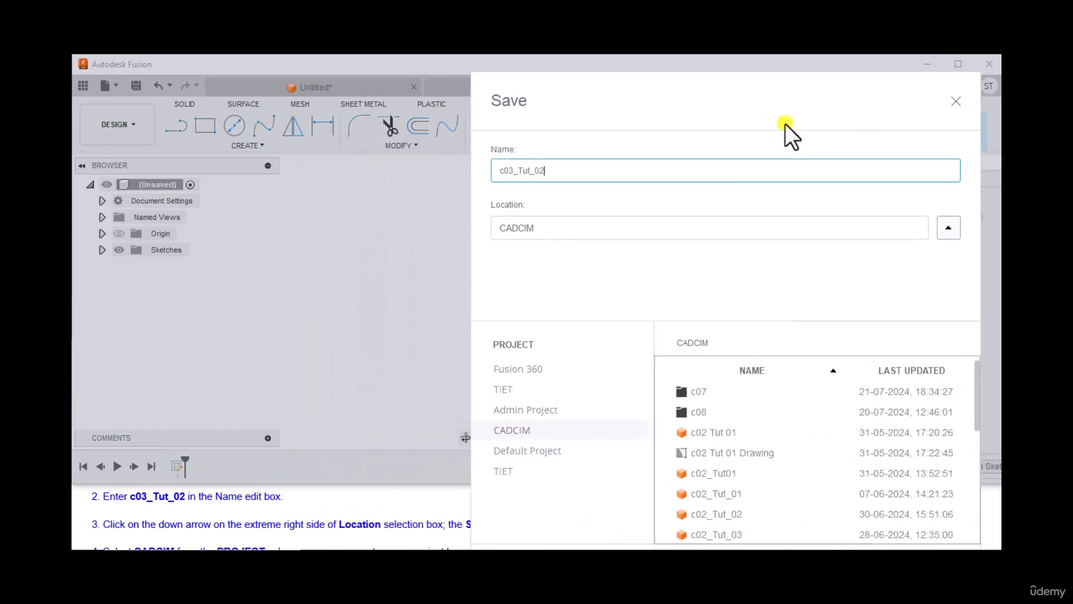
scroll(142, 545, down, 1)
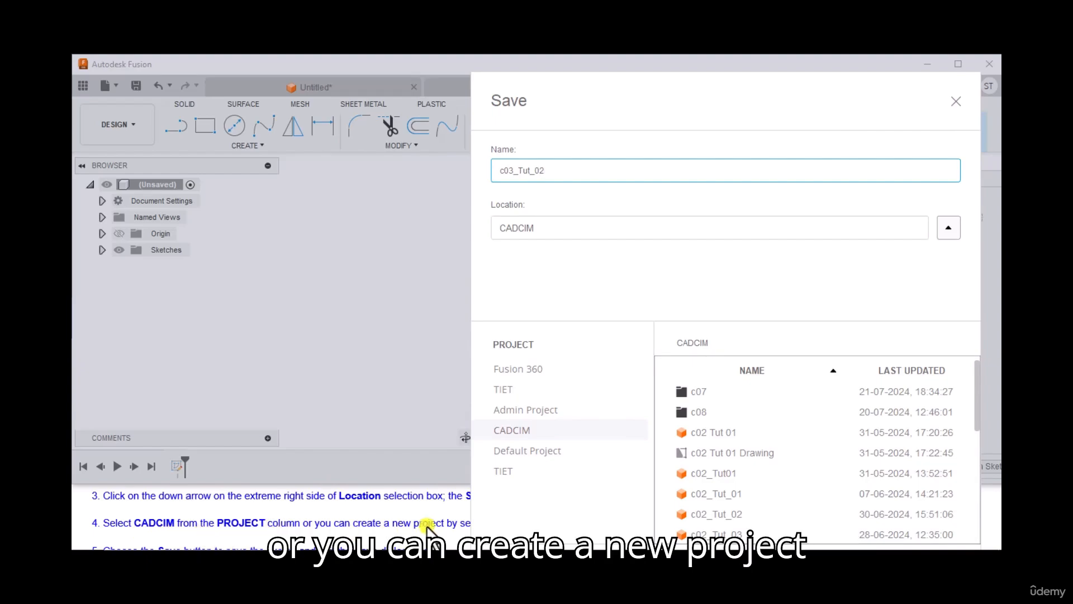
mouse_move(638, 136)
mouse_down()
mouse_move(478, 136)
mouse_move(228, 177)
mouse_move(79, 163)
mouse_up()
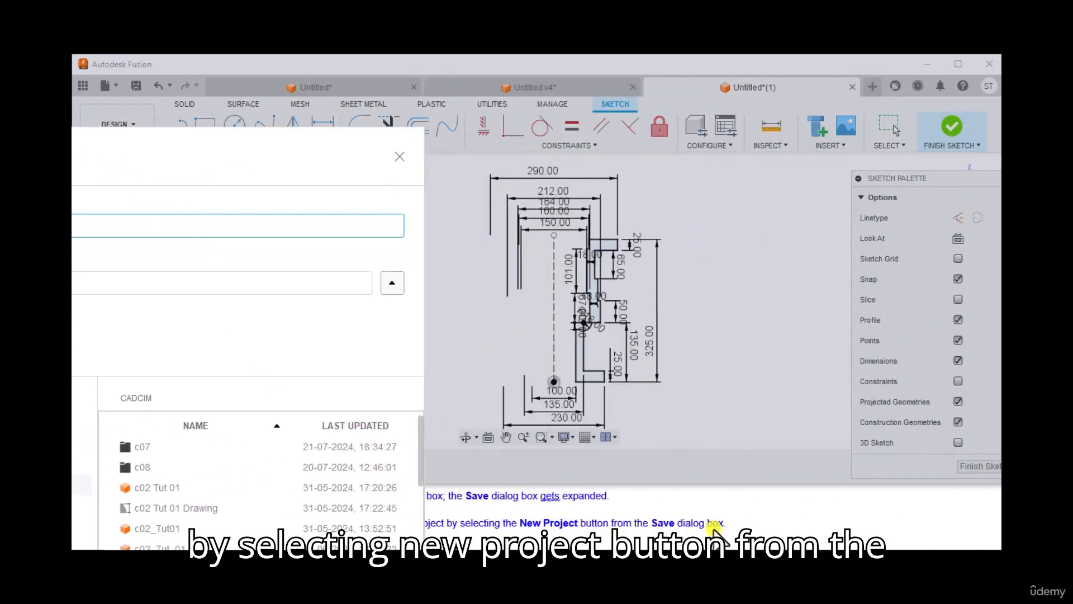
drag(286, 150, 797, 103)
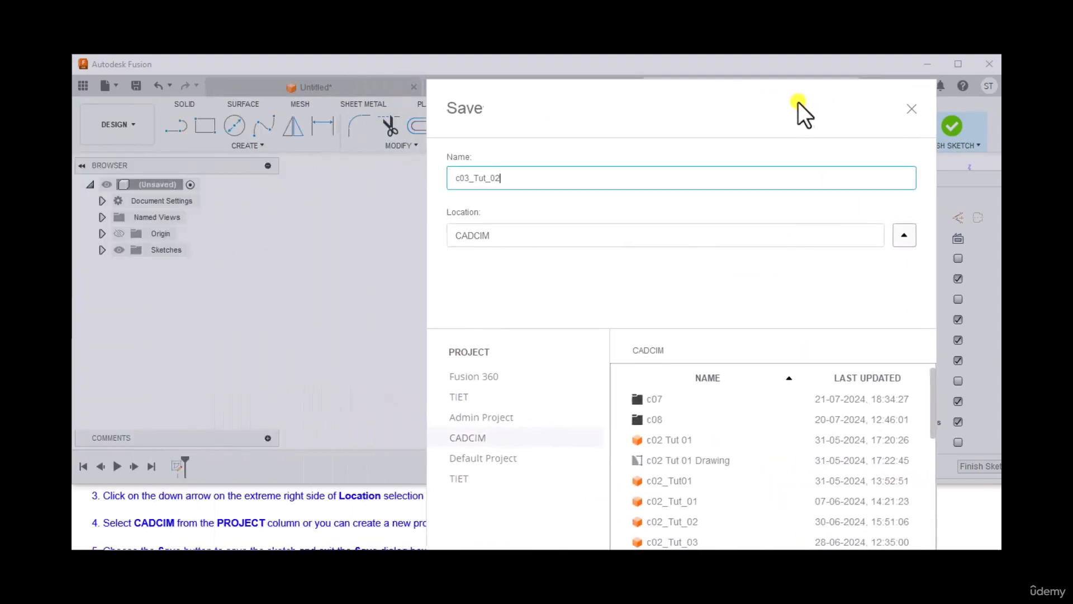
click(468, 438)
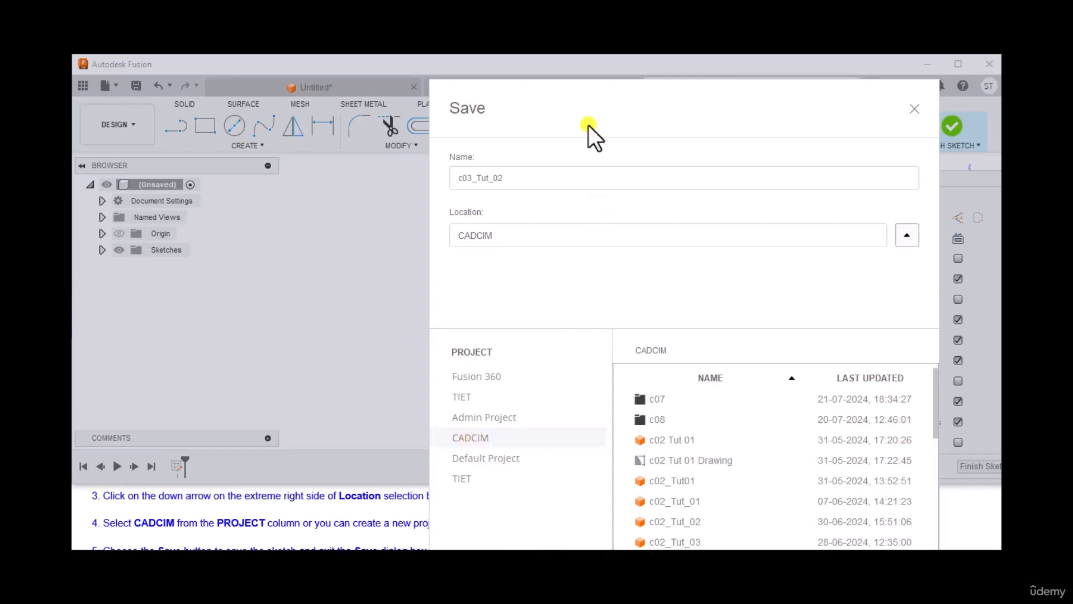
Save the design as c03_Tut_02 in the CADCIM project.
drag(584, 126, 540, 66)
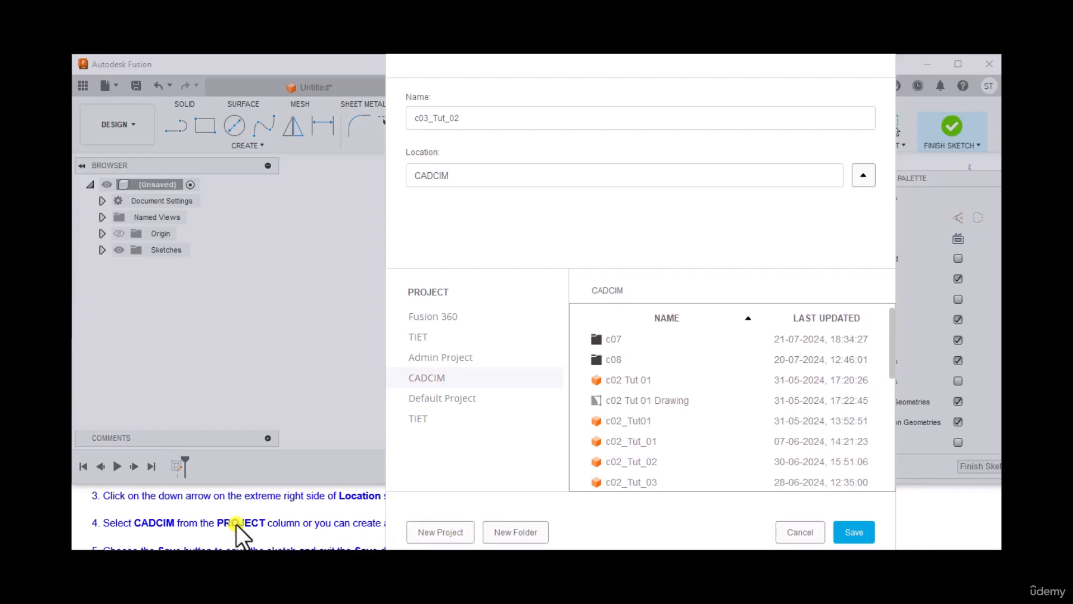
scroll(235, 523, down, 1)
drag(475, 66, 583, 70)
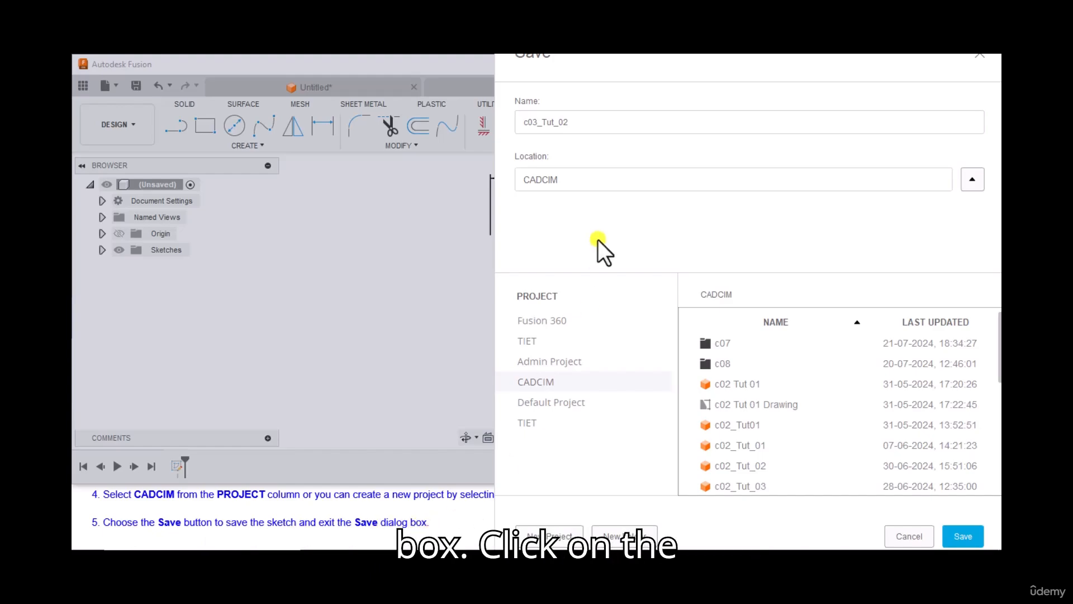
drag(579, 86, 495, 64)
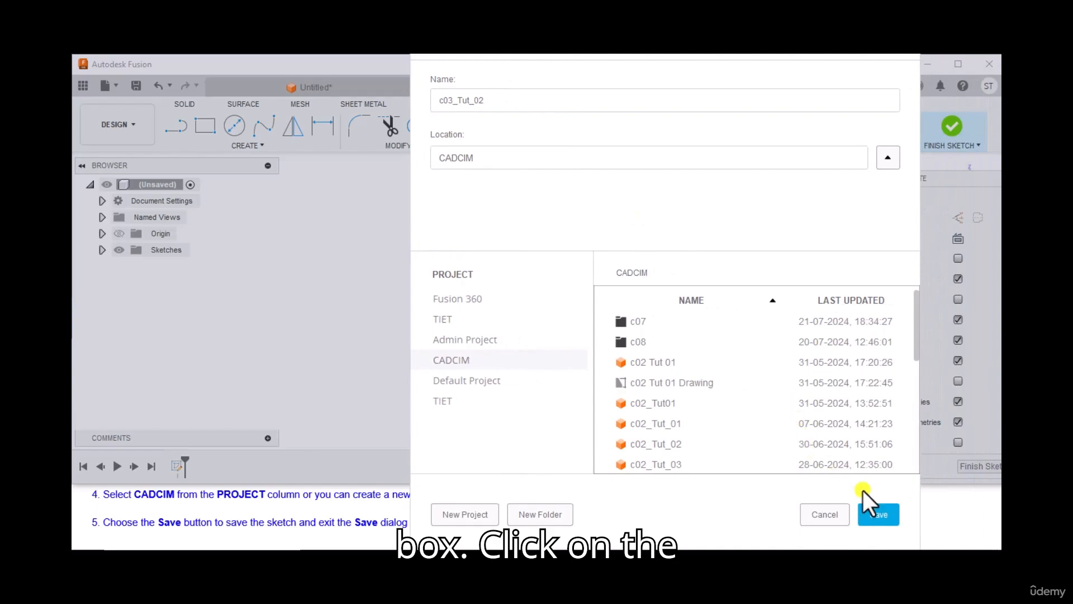
click(873, 519)
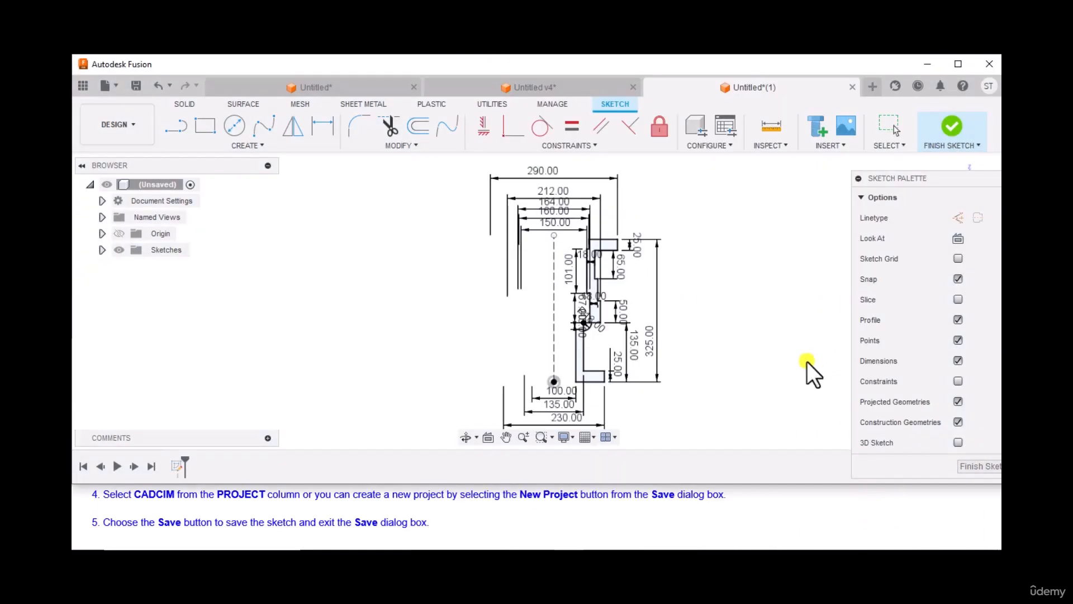